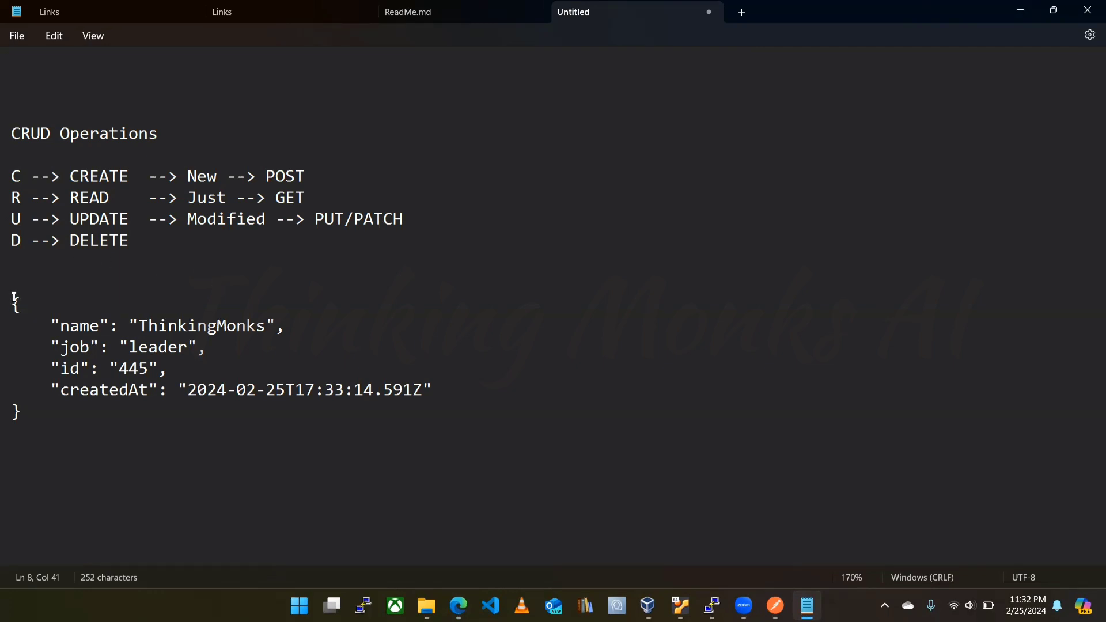
- Review the saved user record in the notes, from its name and job to its id value
drag(12, 304, 45, 406)
click(140, 345)
double_click(66, 368)
double_click(132, 370)
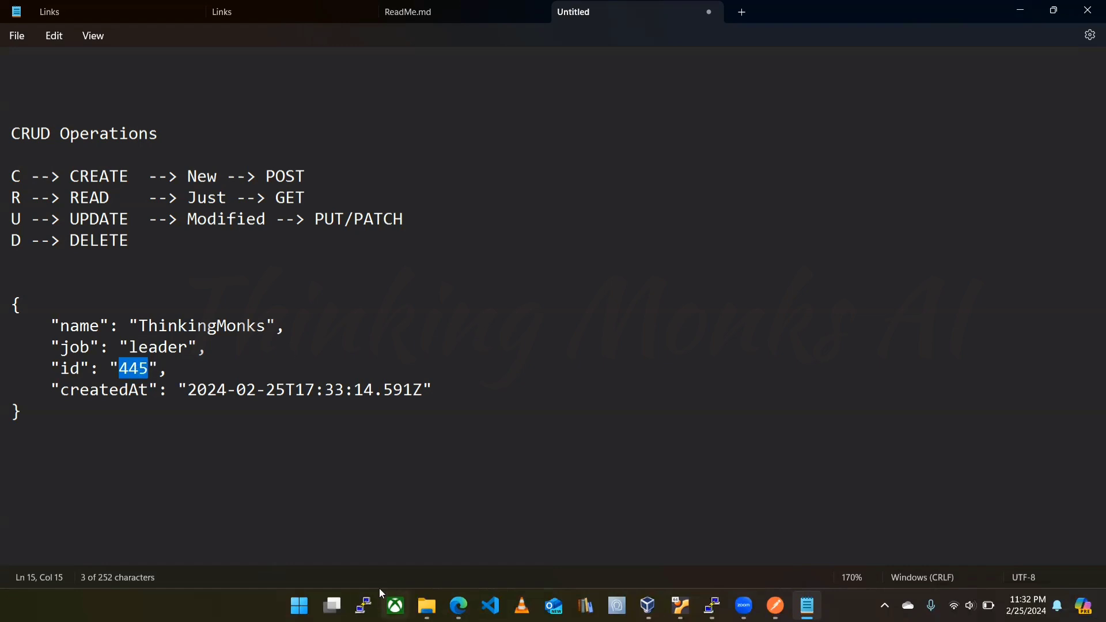
- Switch to the reqres.in page in the browser and examine the id in the sample response of the GET SINGLE USER request
click(459, 606)
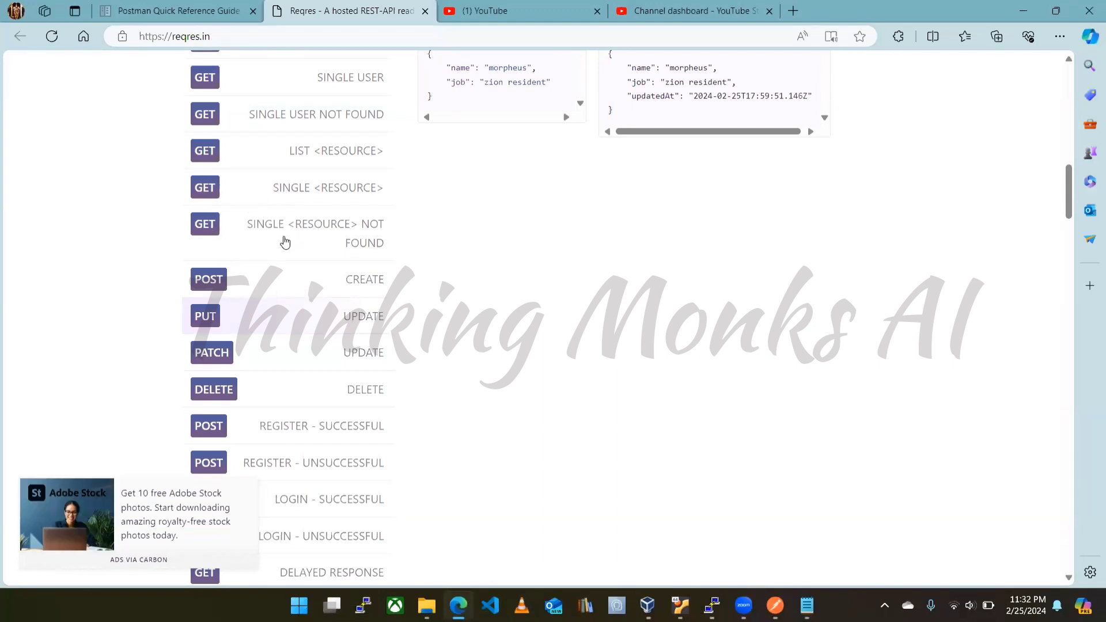
scroll(233, 173, up, 3)
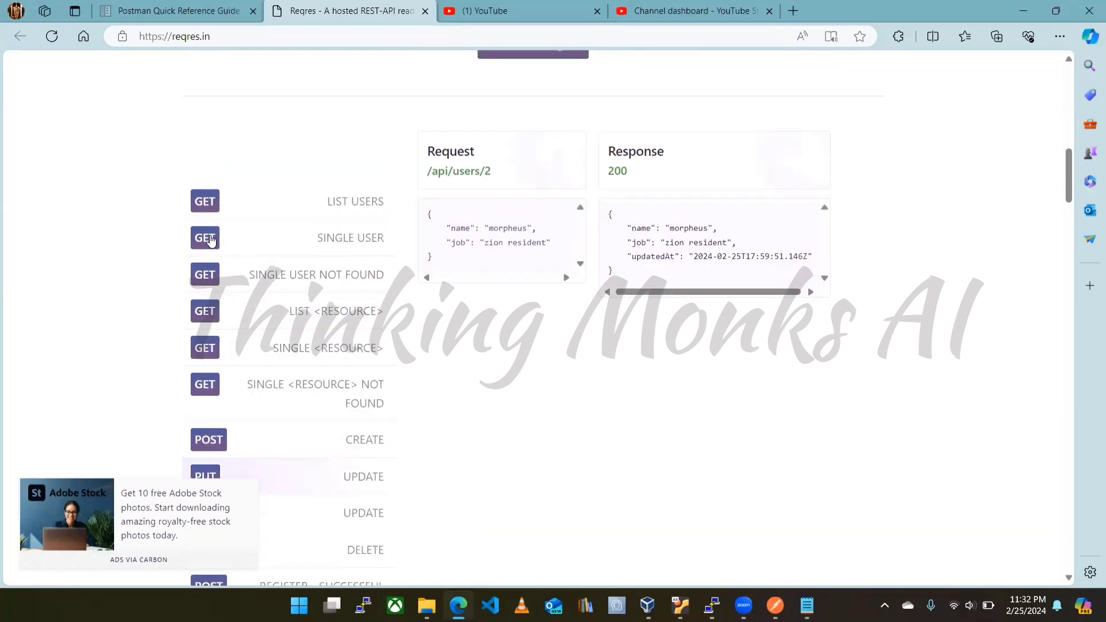
click(212, 241)
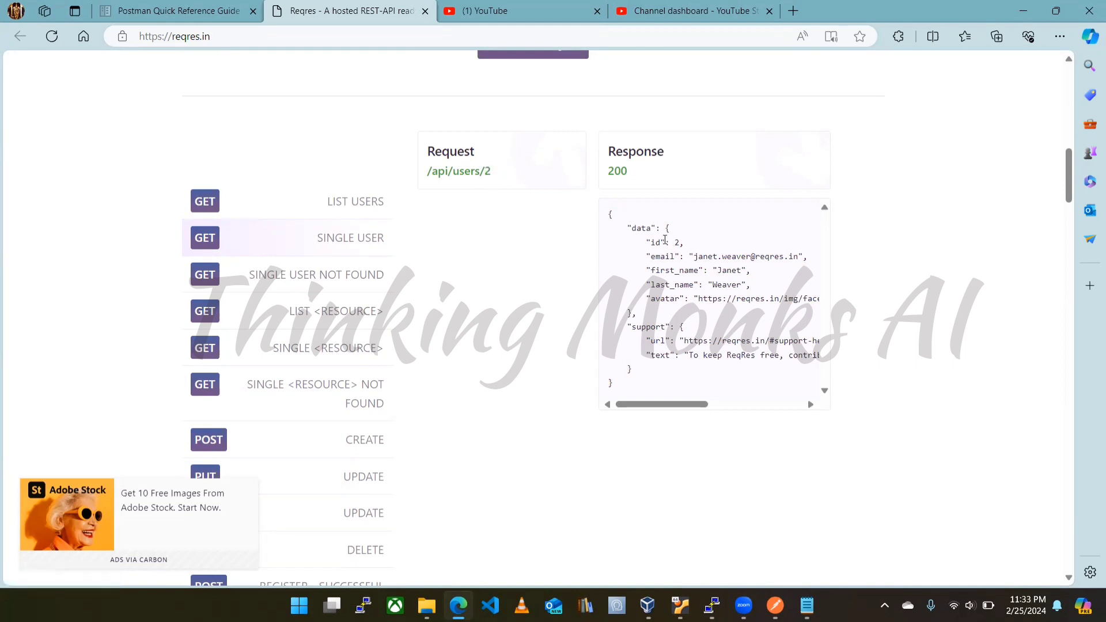
drag(646, 242, 700, 243)
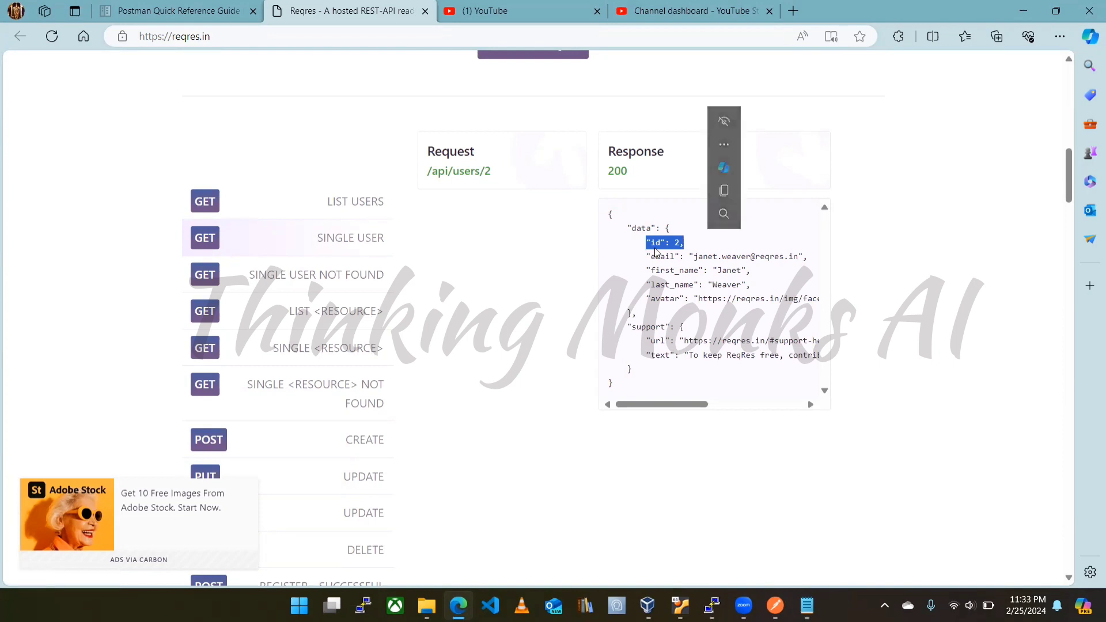
click(534, 230)
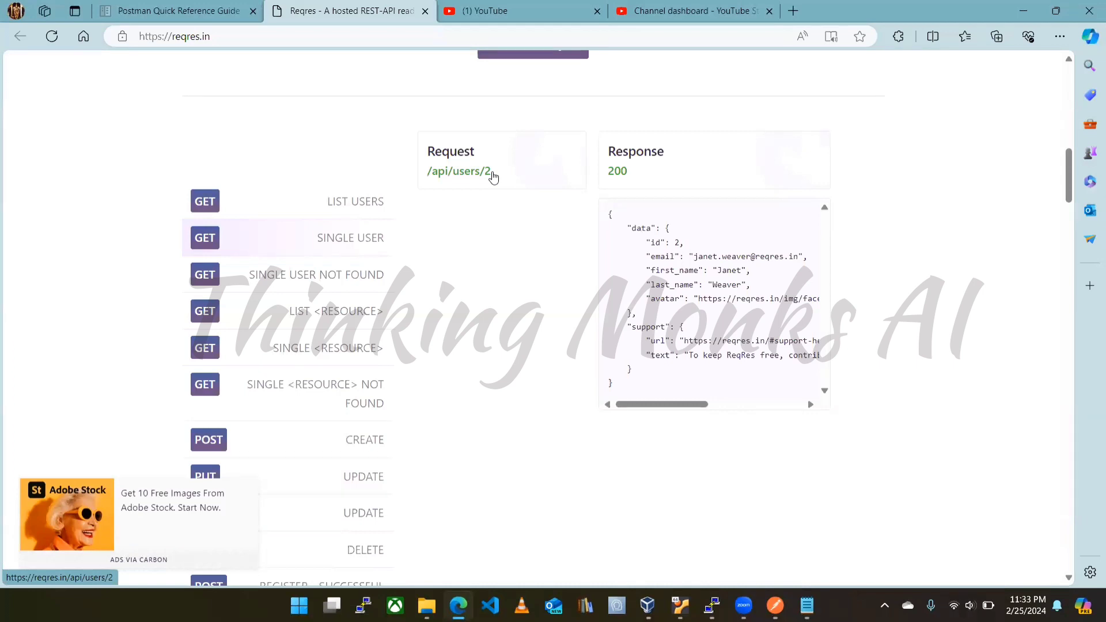
drag(673, 243, 684, 244)
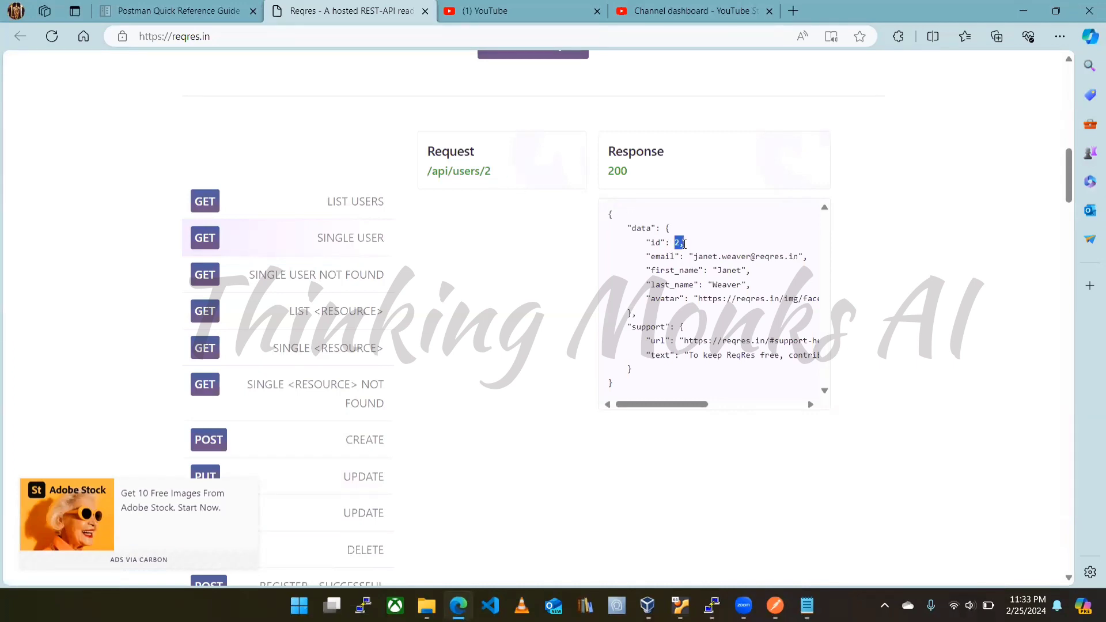
- Return to the Notepad notes and highlight the created user's id for comparison with the sample request
click(807, 606)
click(115, 370)
drag(119, 369, 150, 371)
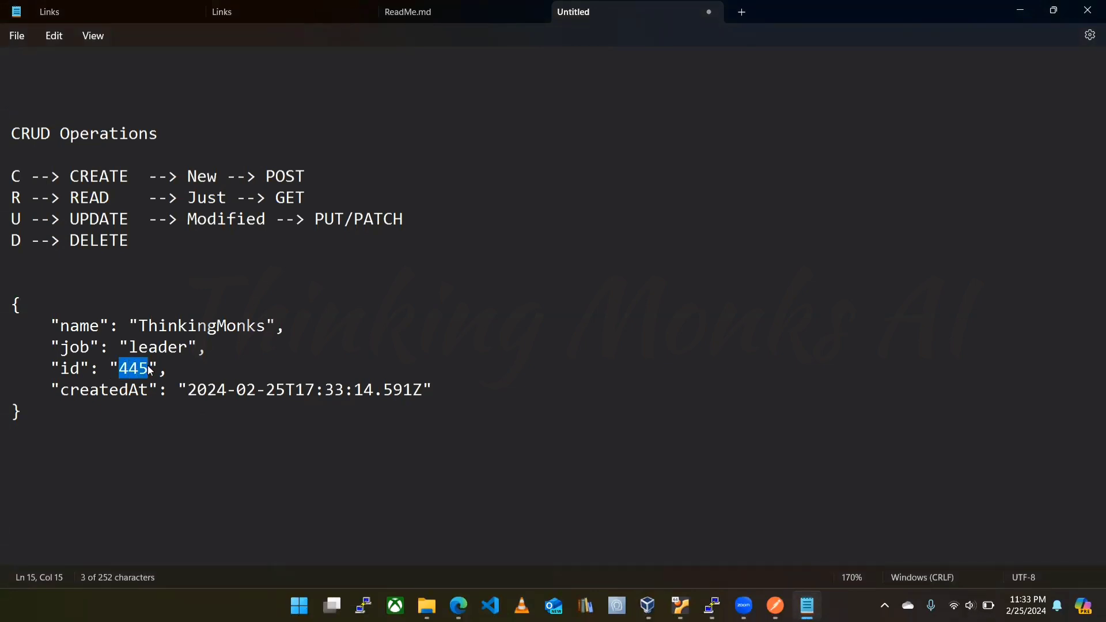
key(alt+Tab)
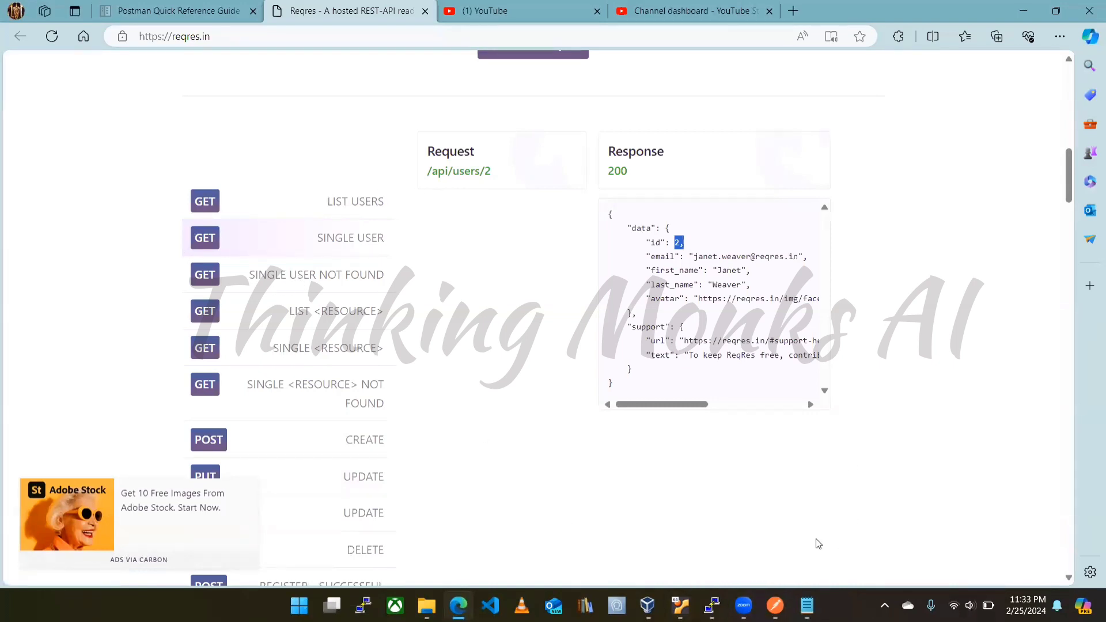
- Switch to Postman, collapse Test Collection and duplicate the List Users request in the reqres.in collection
click(776, 605)
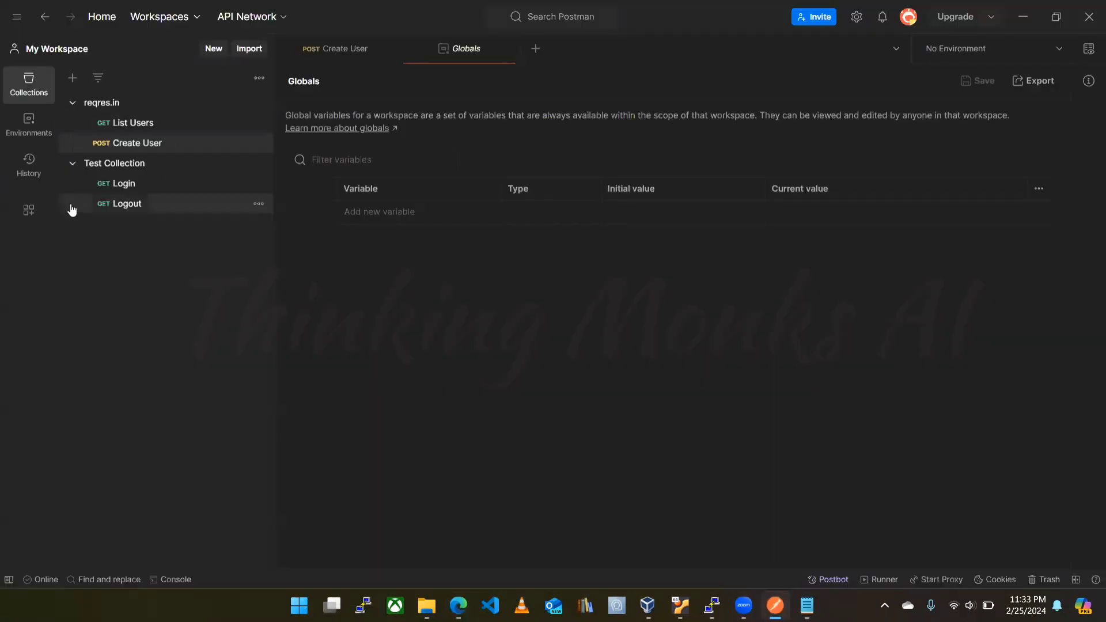
click(71, 165)
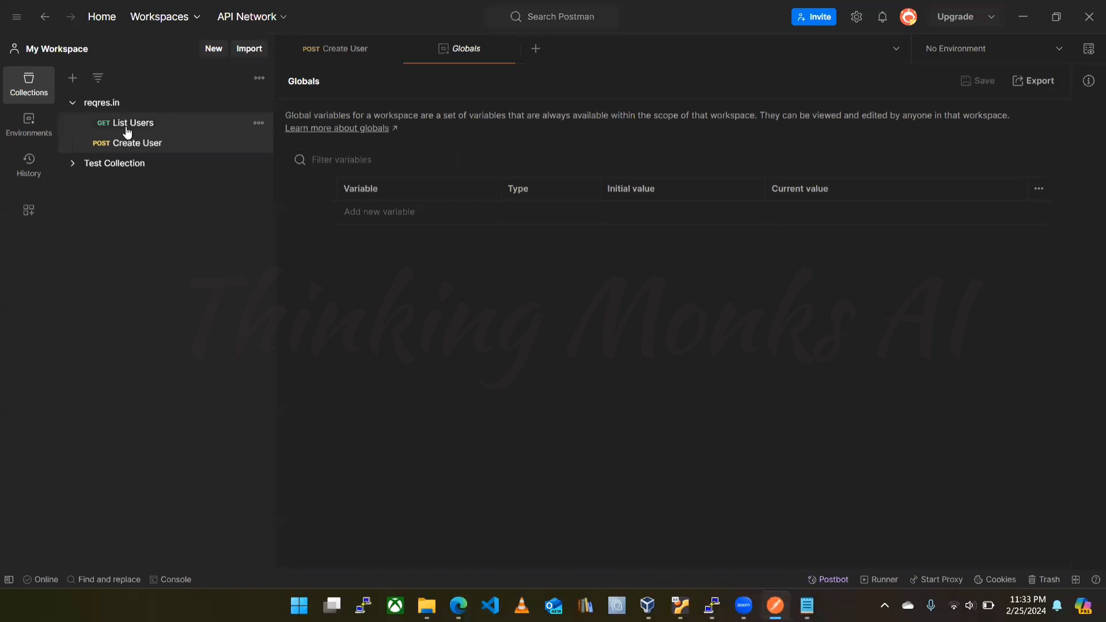
click(258, 123)
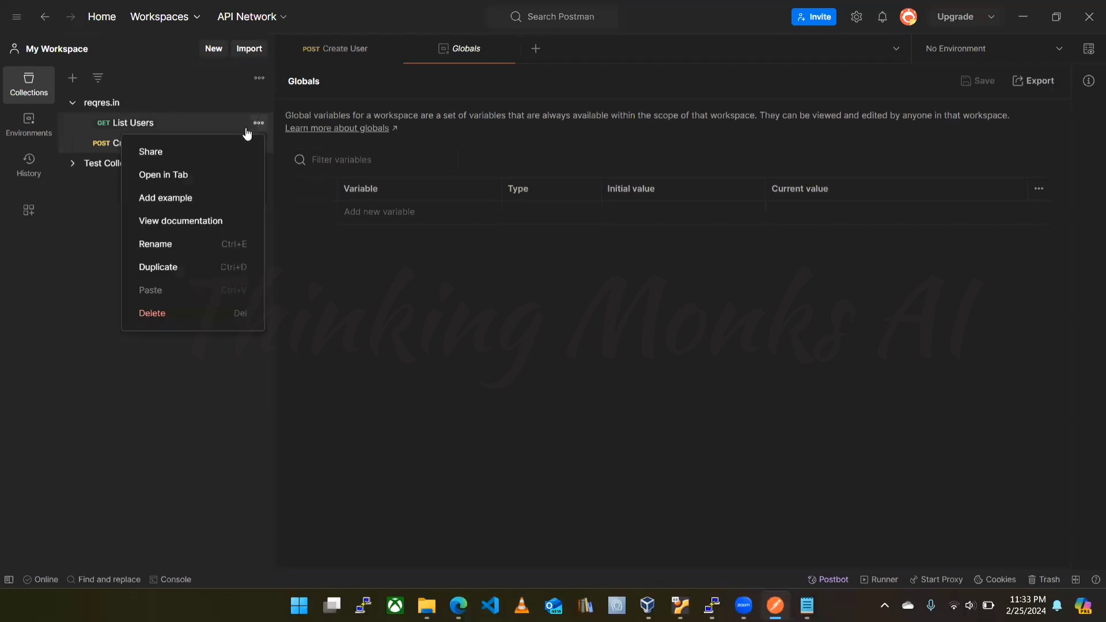
click(175, 268)
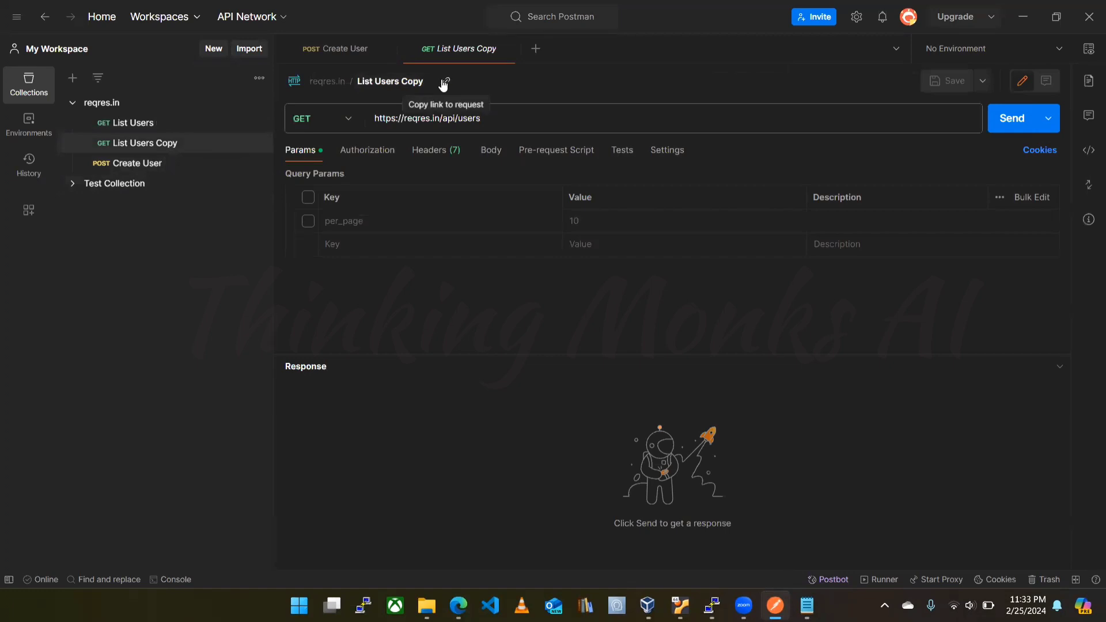
- Rename the duplicated request as Get Single User
click(418, 81)
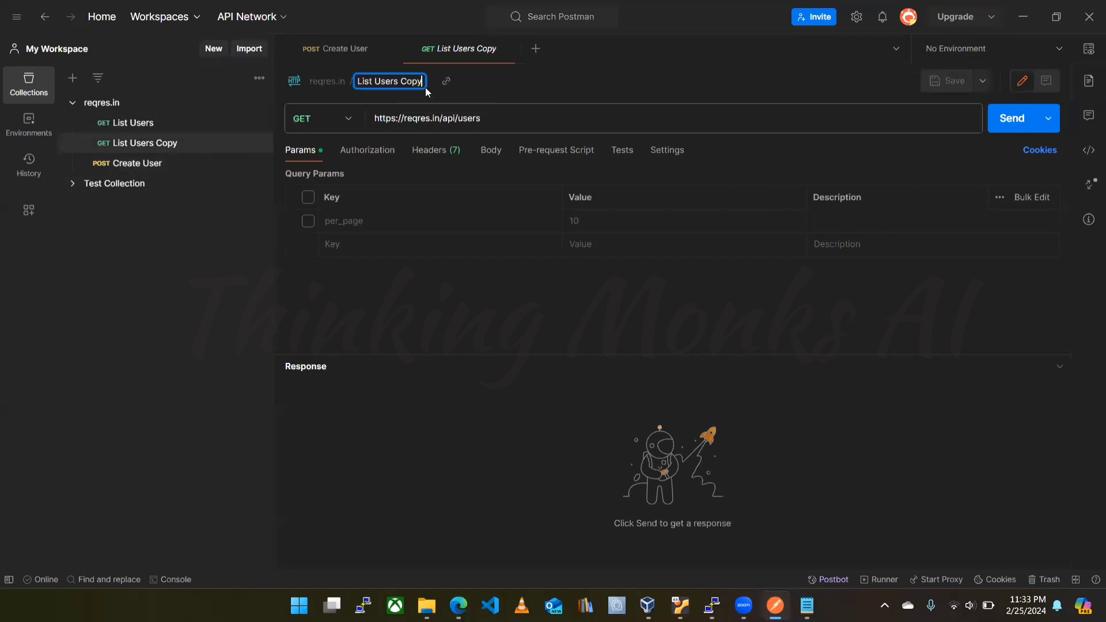
key(BackSpace)
key(BackSpace)
key(BackSpace)
key(BackSpace)
key(BackSpace)
key(BackSpace)
key(BackSpace)
key(BackSpace)
key(BackSpace)
key(BackSpace)
key(BackSpace)
key(BackSpace)
key(BackSpace)
key(BackSpace)
key(BackSpace)
text(Get Single User)
key(Return)
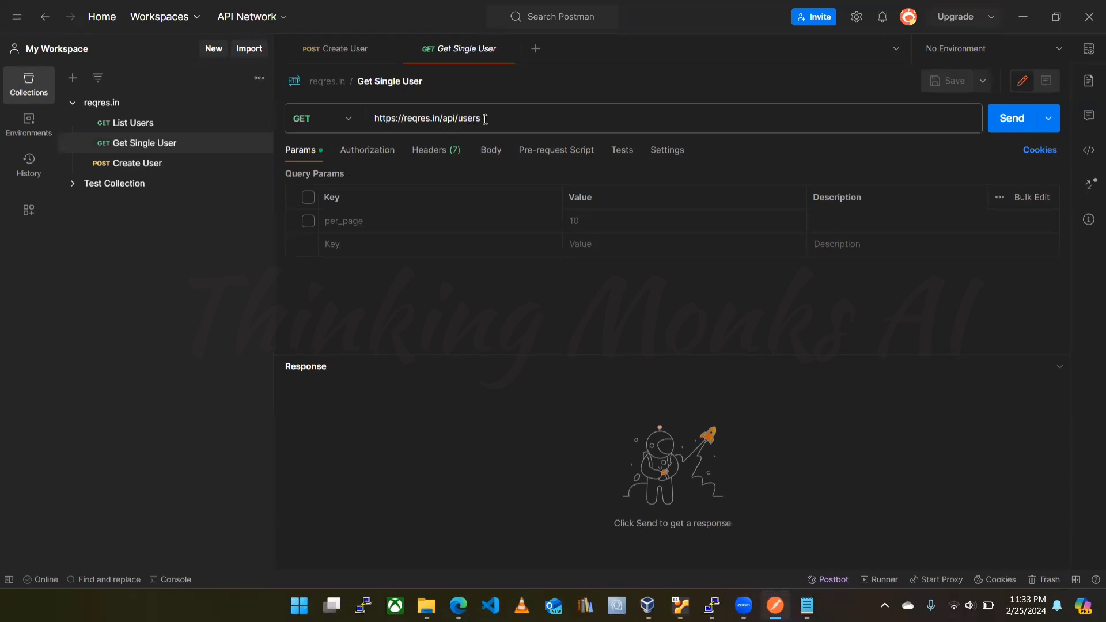
click(506, 120)
text(/)
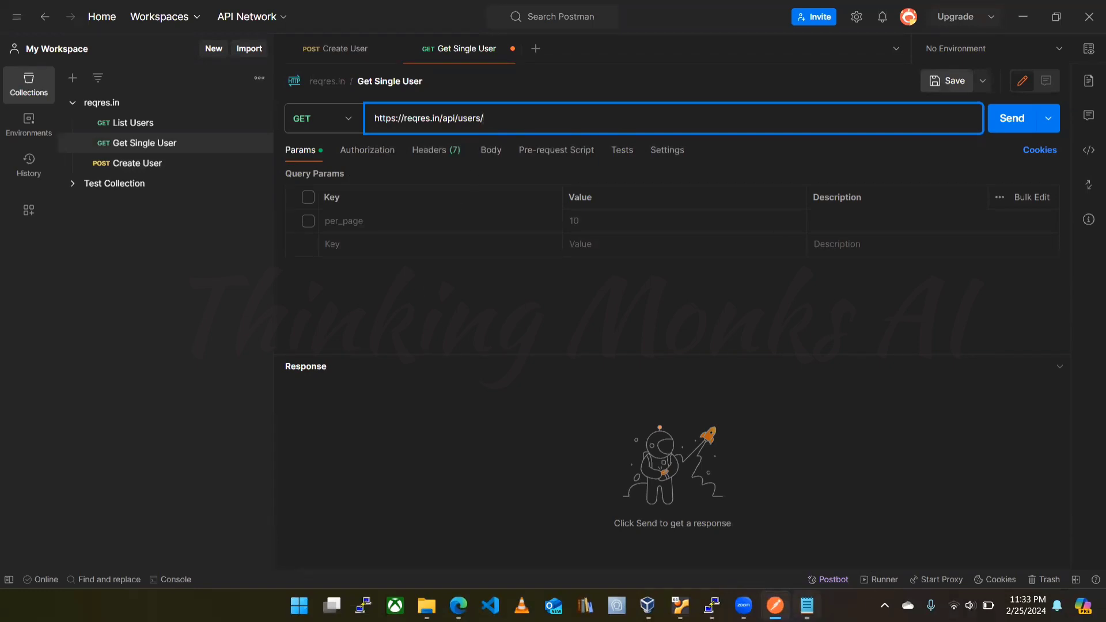
mouse_move(807, 605)
click(798, 527)
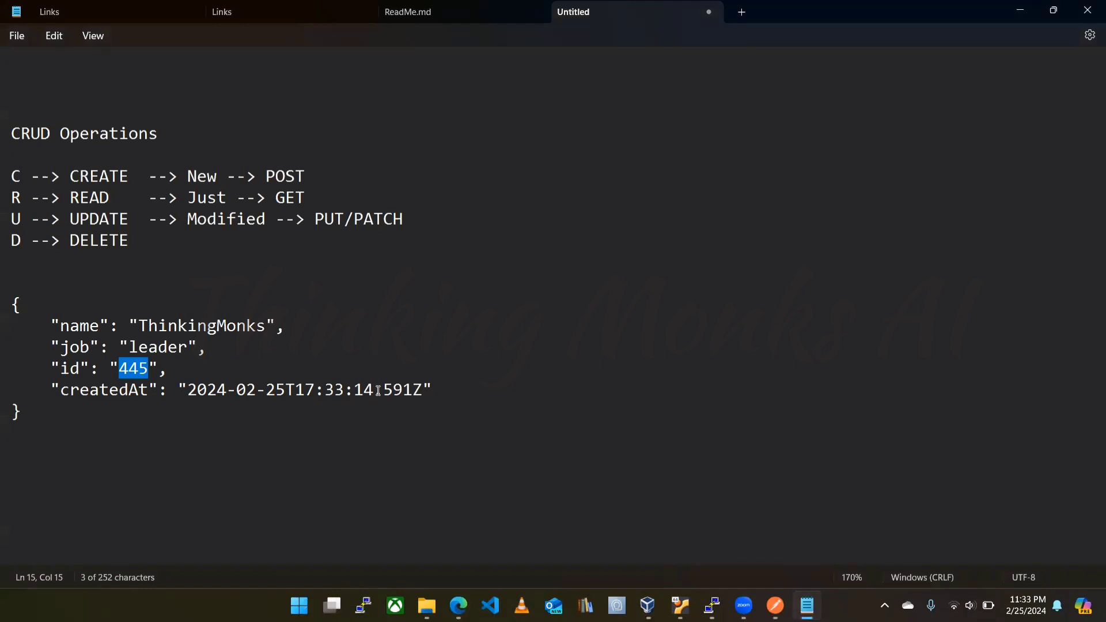
key(alt+Tab)
text(445)
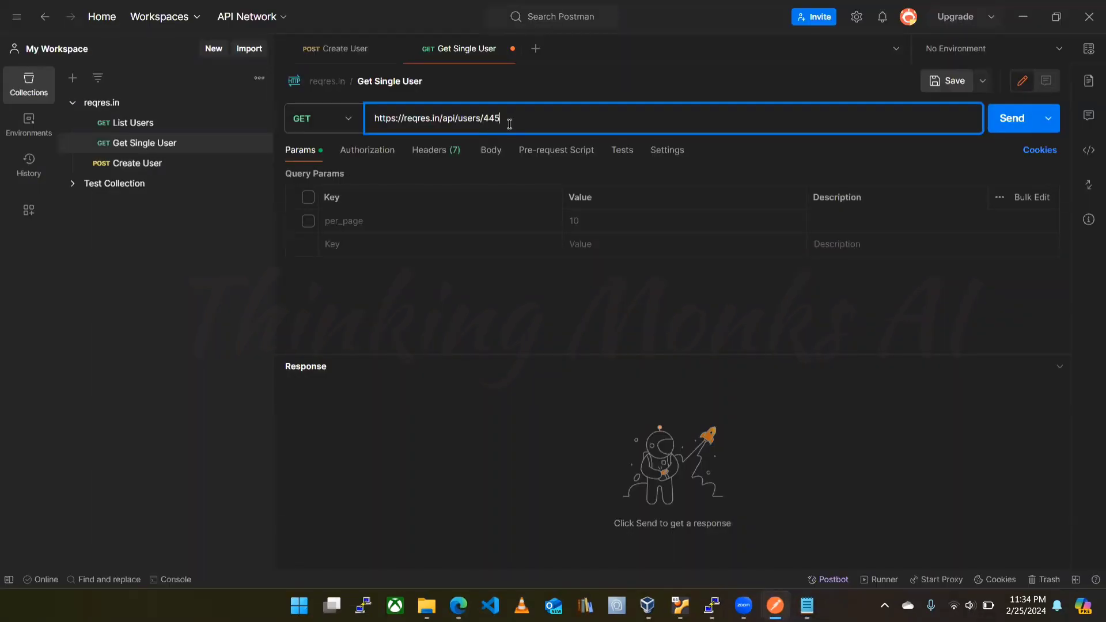
click(448, 208)
key(alt+Tab)
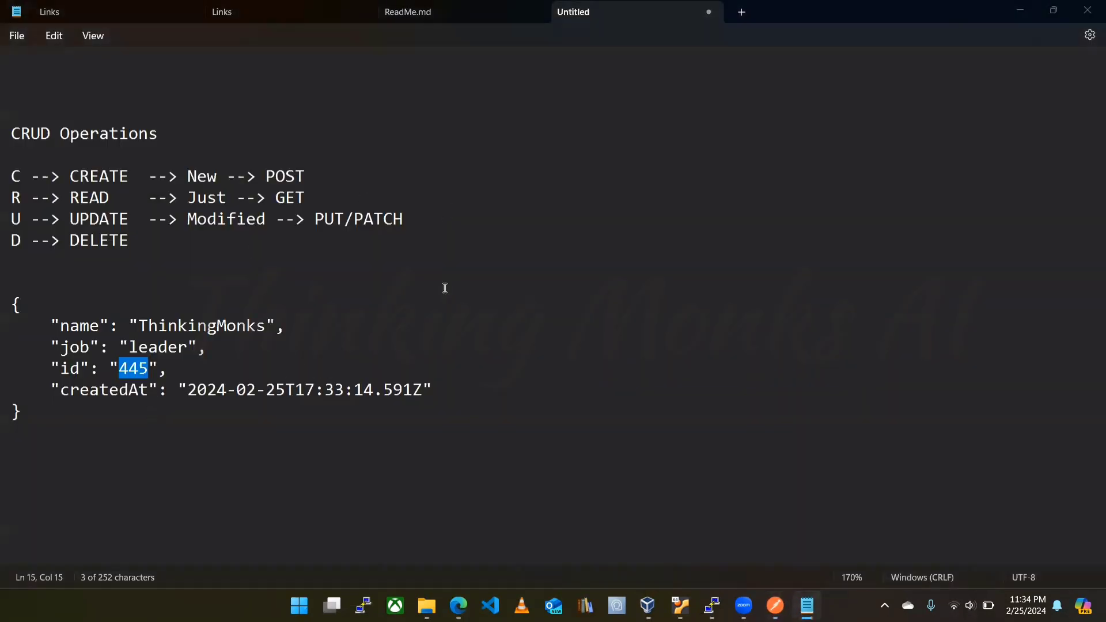
key(alt+Tab)
click(523, 127)
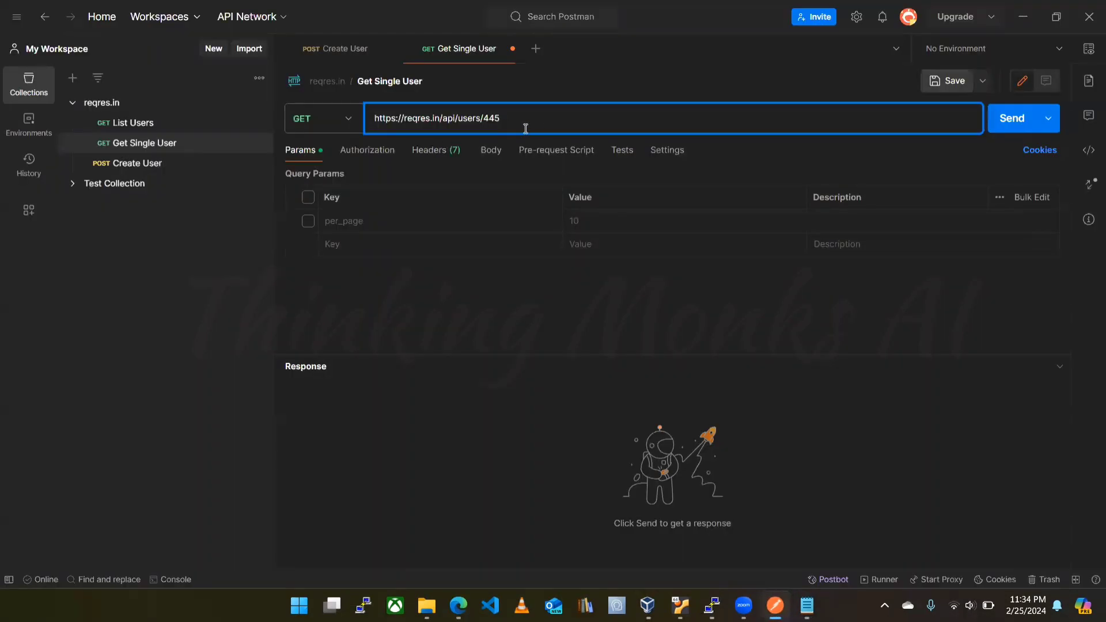
click(1007, 124)
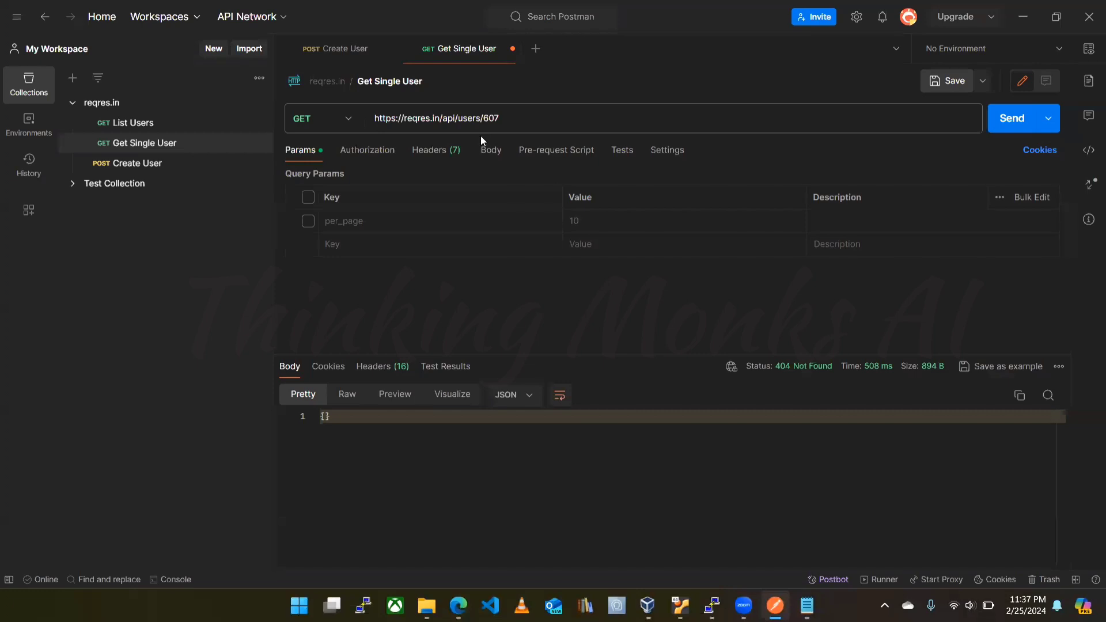
- Replace the user id in the request URL with 12 and send the request
click(545, 117)
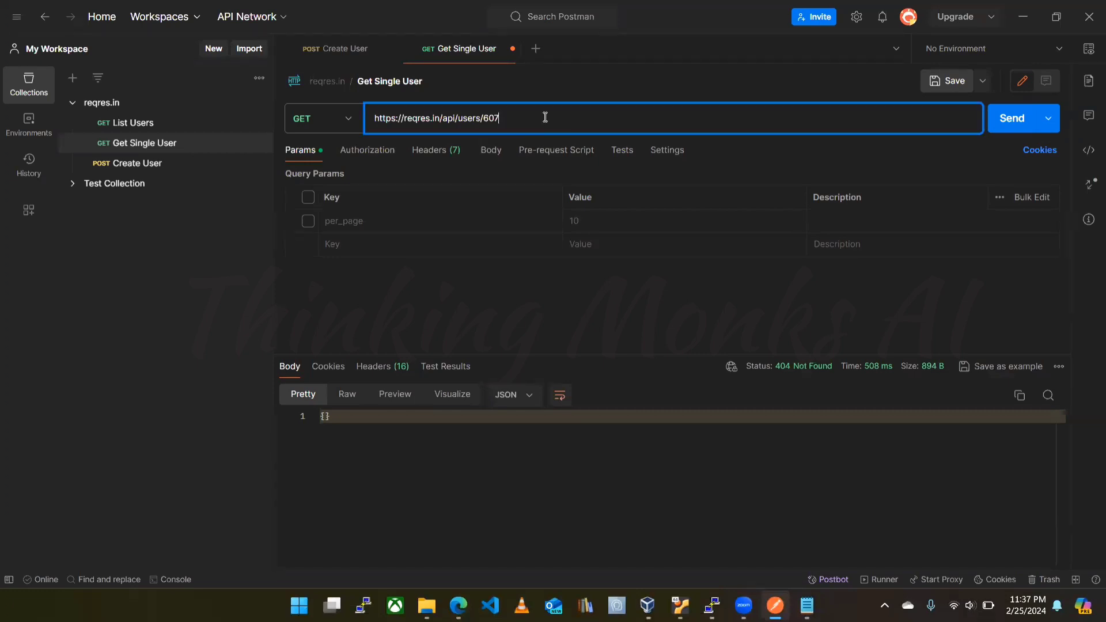
key(BackSpace)
key(BackSpace)
key(BackSpace)
key(alt+Tab)
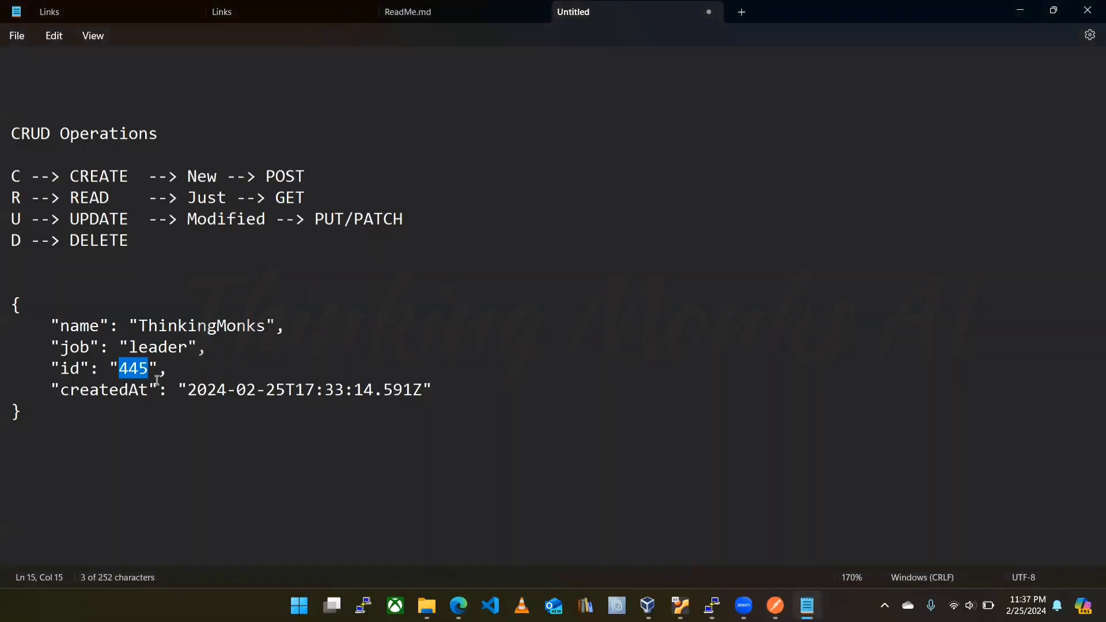
key(alt+Tab)
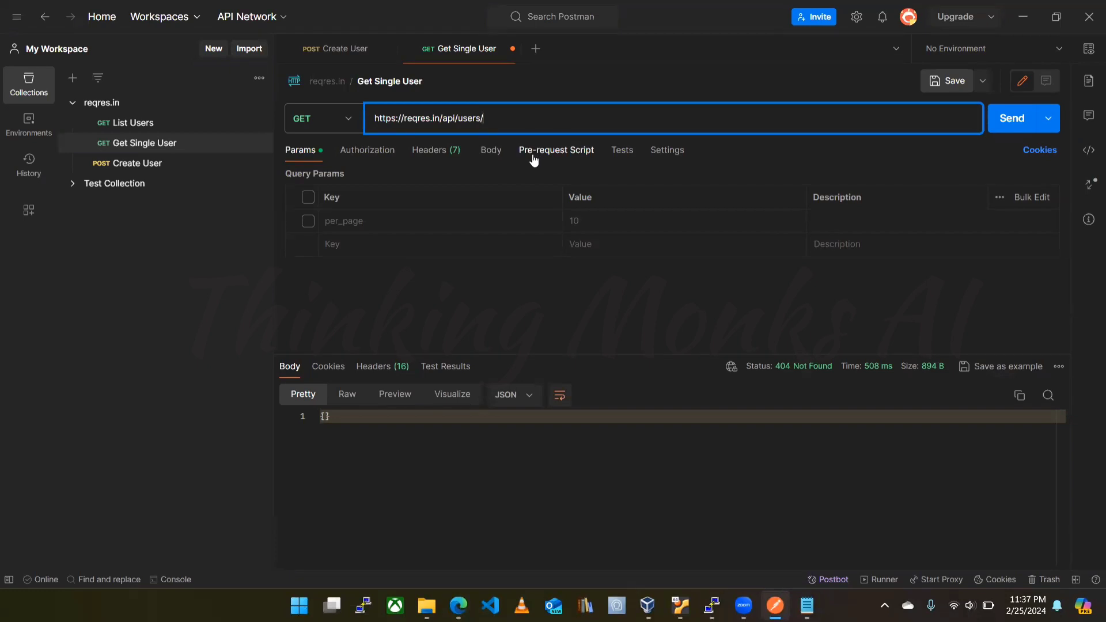
text(12)
click(1019, 127)
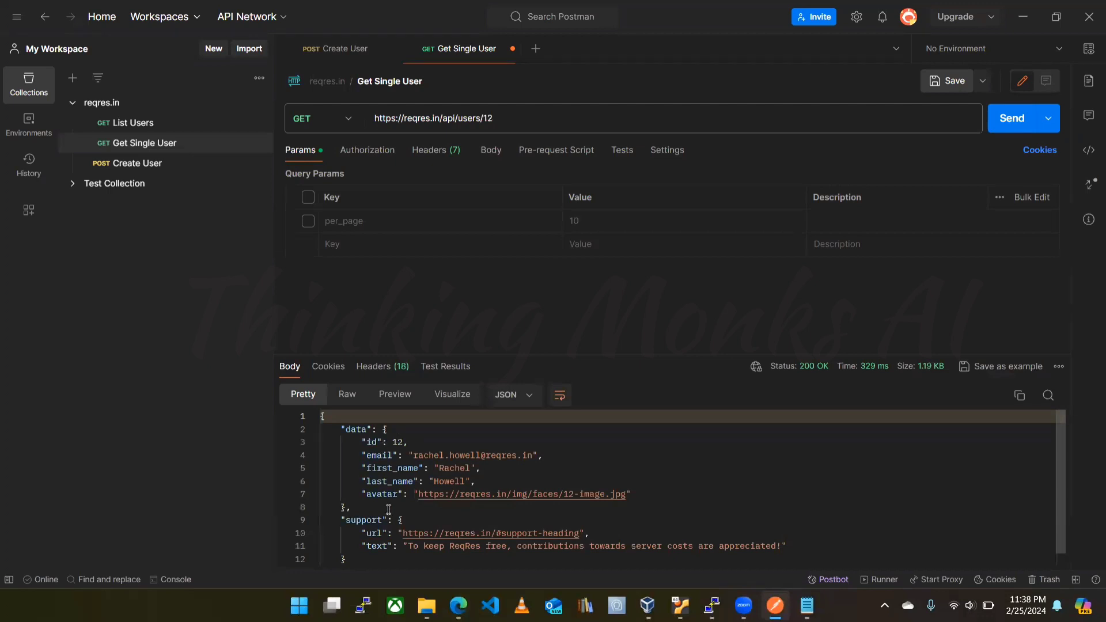
- Change the user id in the request URL to 13, send the request and check the response status
click(528, 122)
key(BackSpace)
text(3)
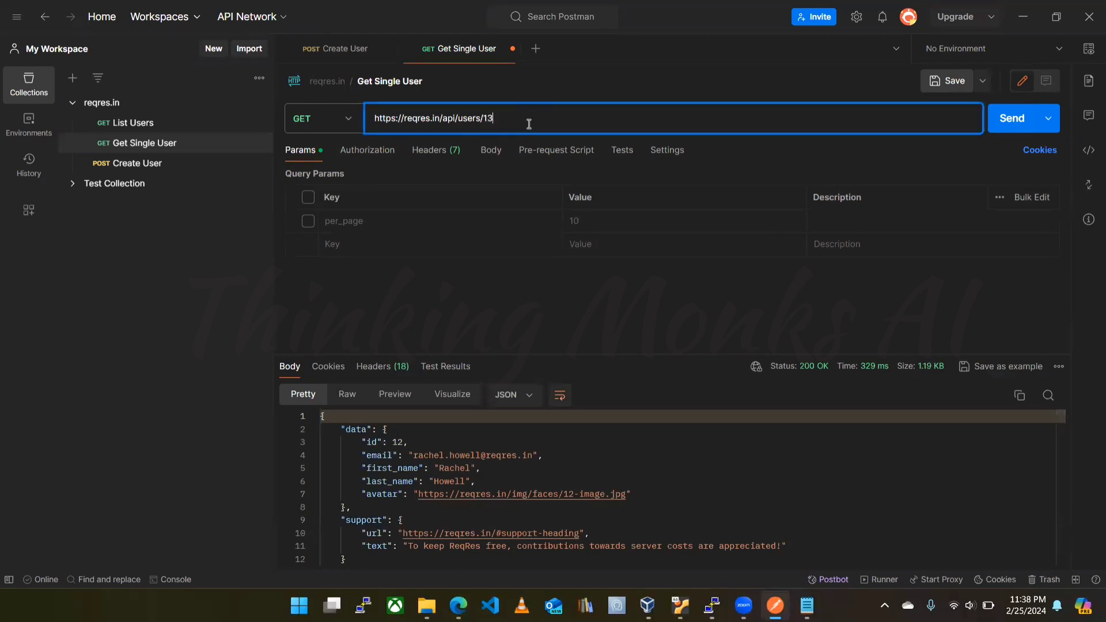
click(1010, 128)
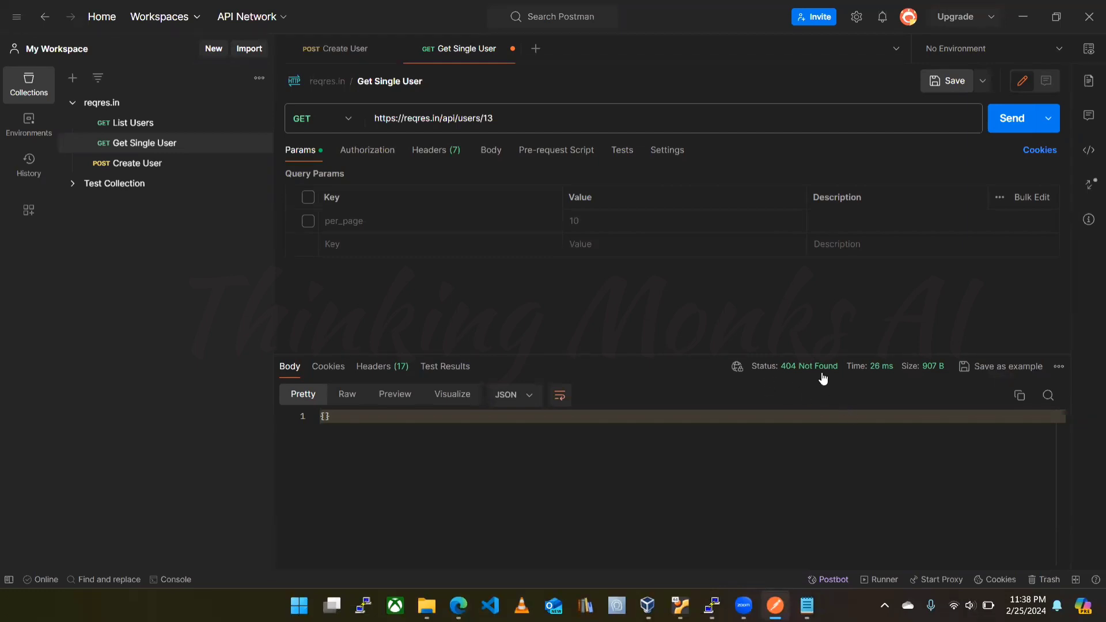
mouse_move(824, 379)
- Switch to the reqres.in page in the browser and examine the user with id 8 in the LIST USERS sample response
click(518, 115)
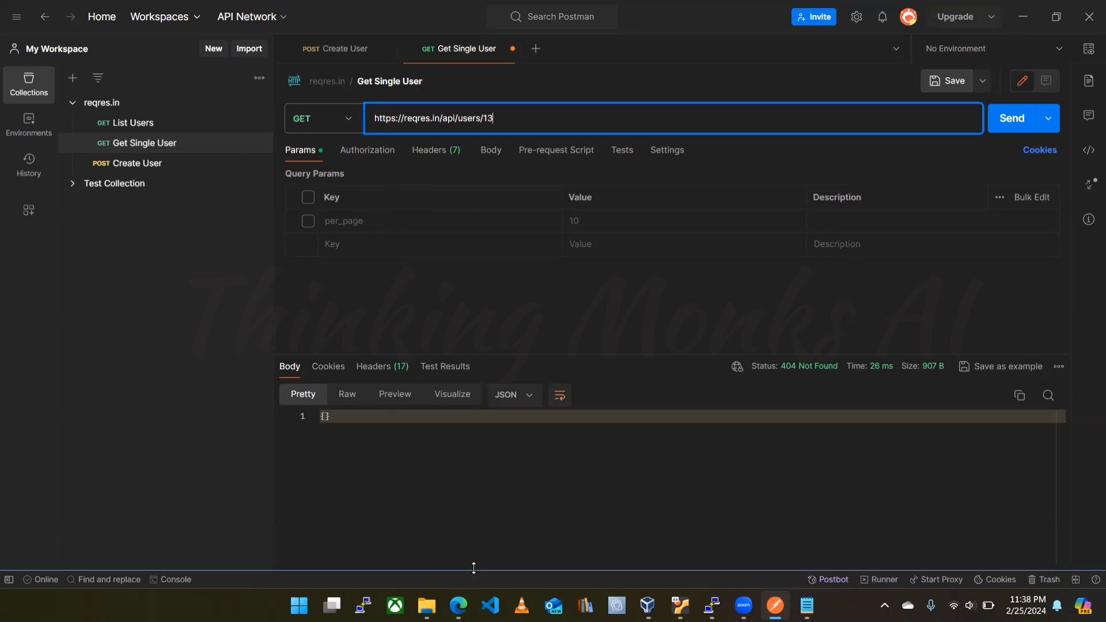
click(459, 605)
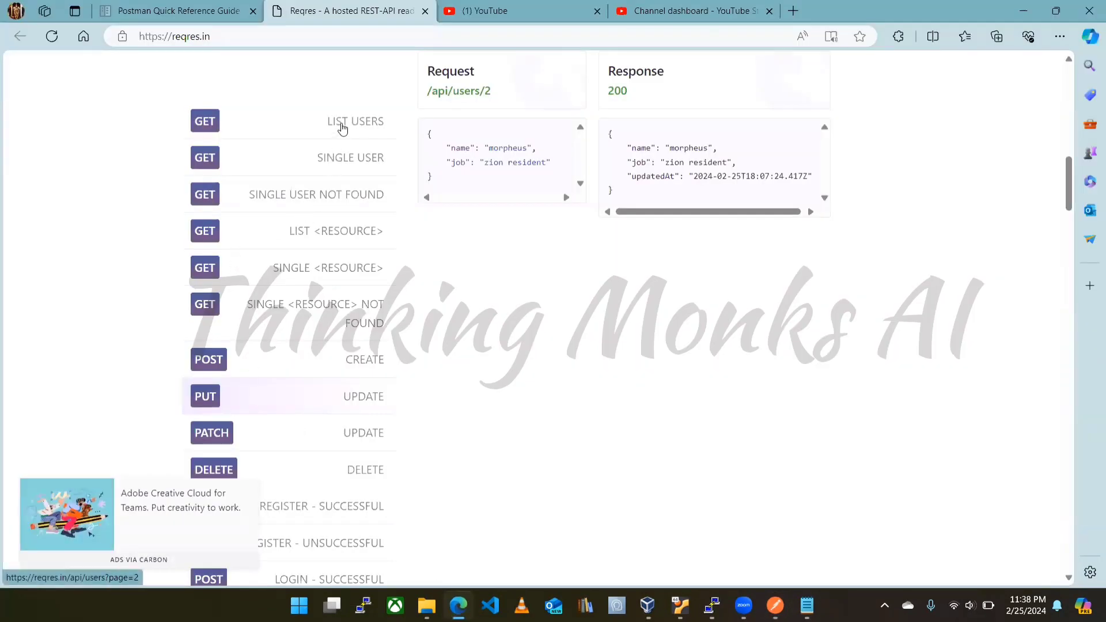
click(340, 124)
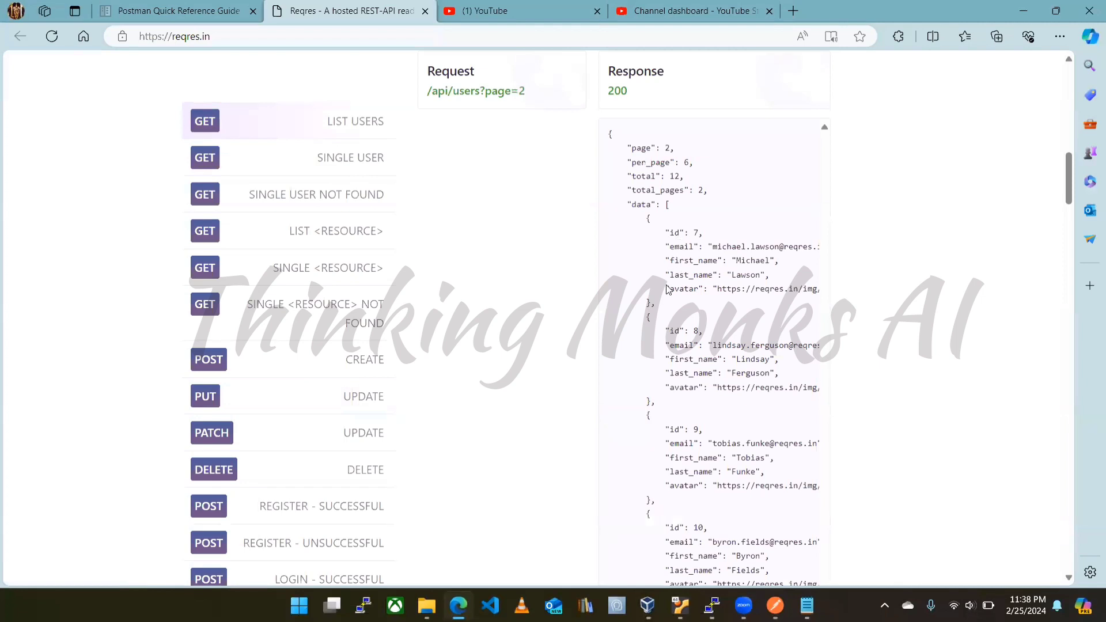
drag(671, 329, 732, 331)
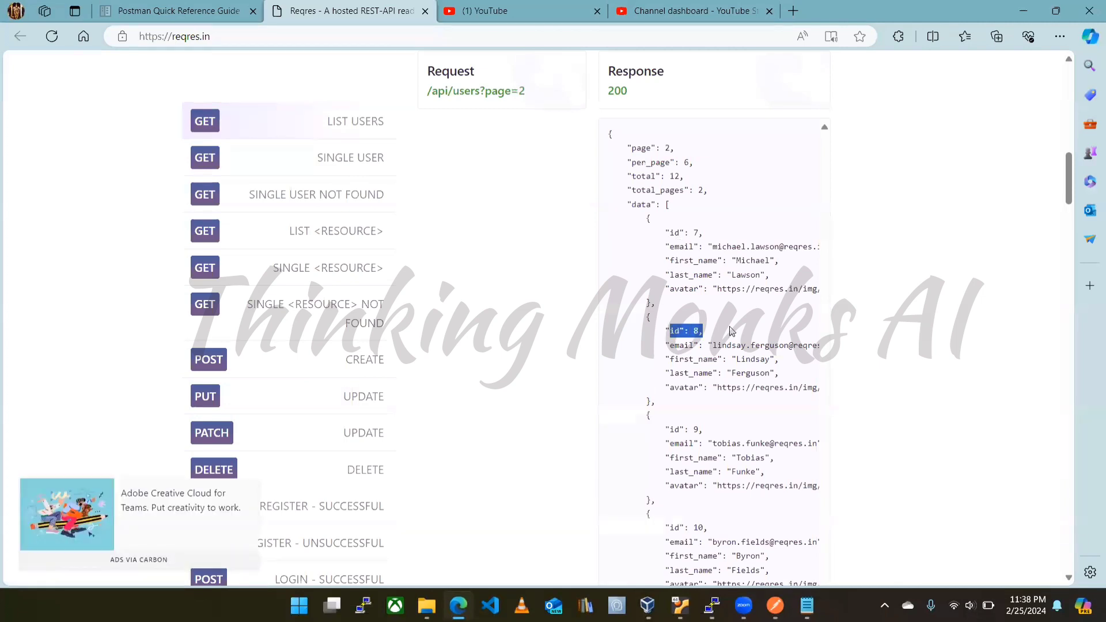
click(748, 361)
drag(667, 372, 779, 373)
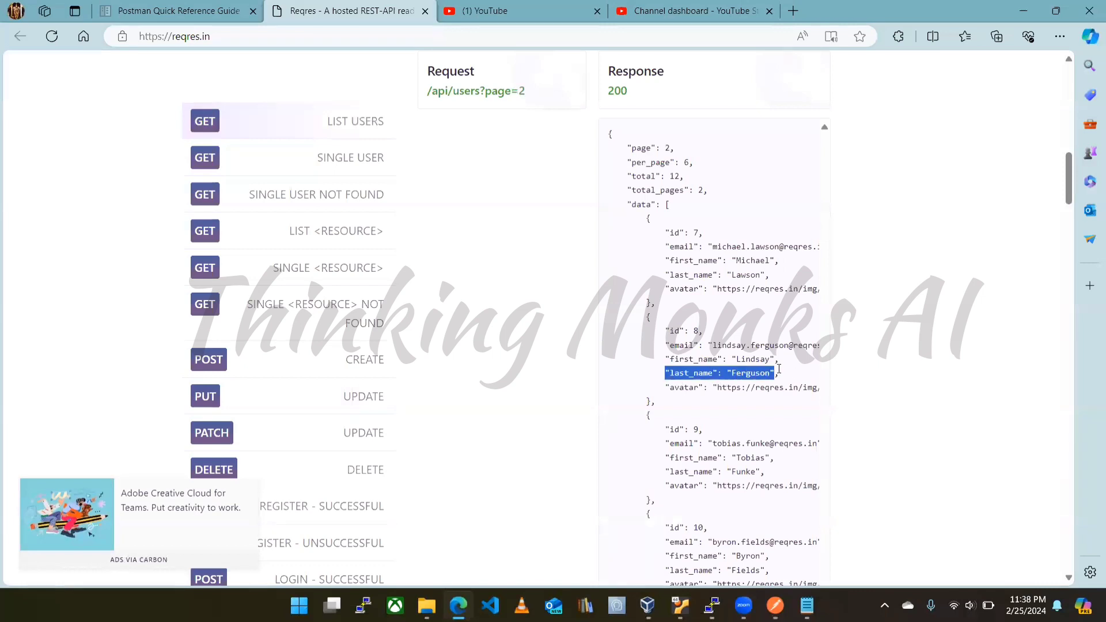
click(711, 346)
- Back in Postman, set the user id in the request URL to 8, send the request and check the returned first name
key(alt+Tab)
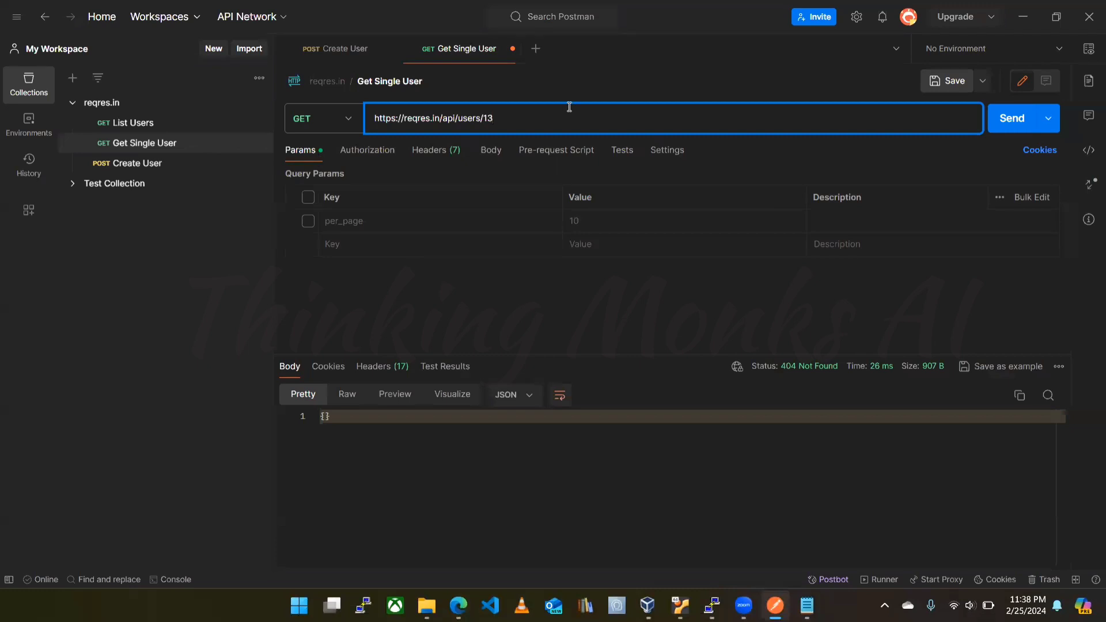
key(BackSpace)
key(BackSpace)
click(1013, 118)
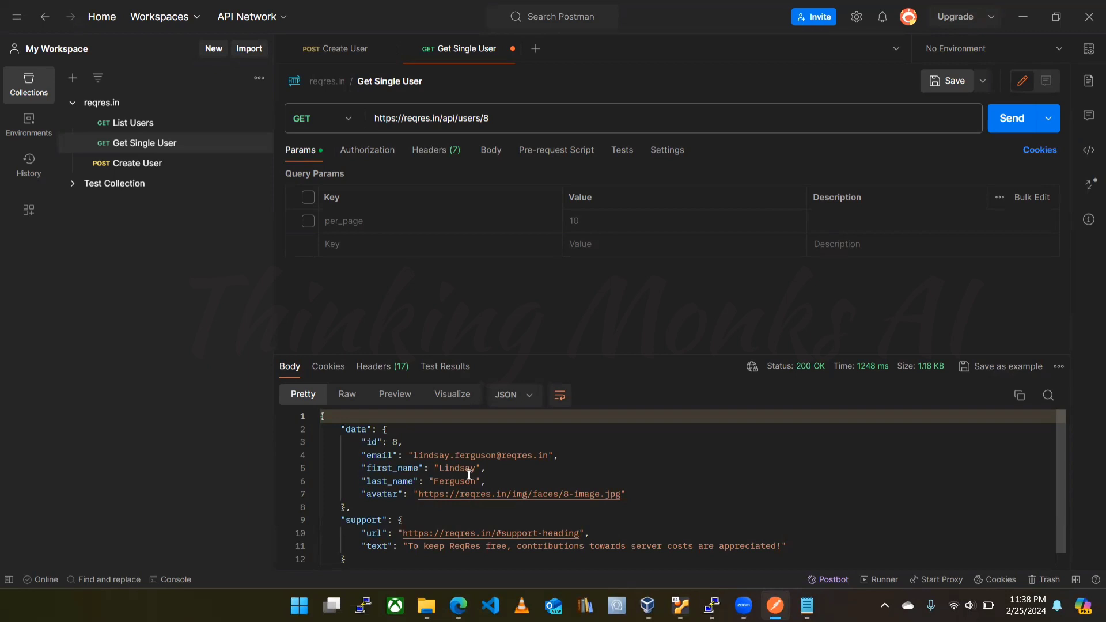
drag(363, 468, 485, 468)
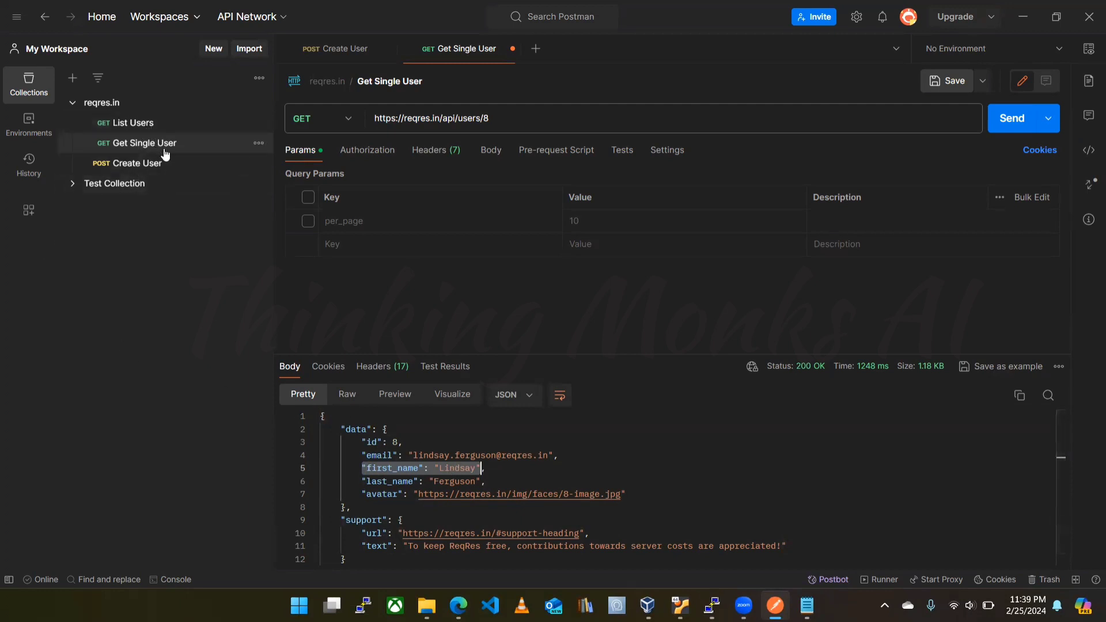
- Duplicate the Get Single User request and change the copy's method to PUT
click(259, 144)
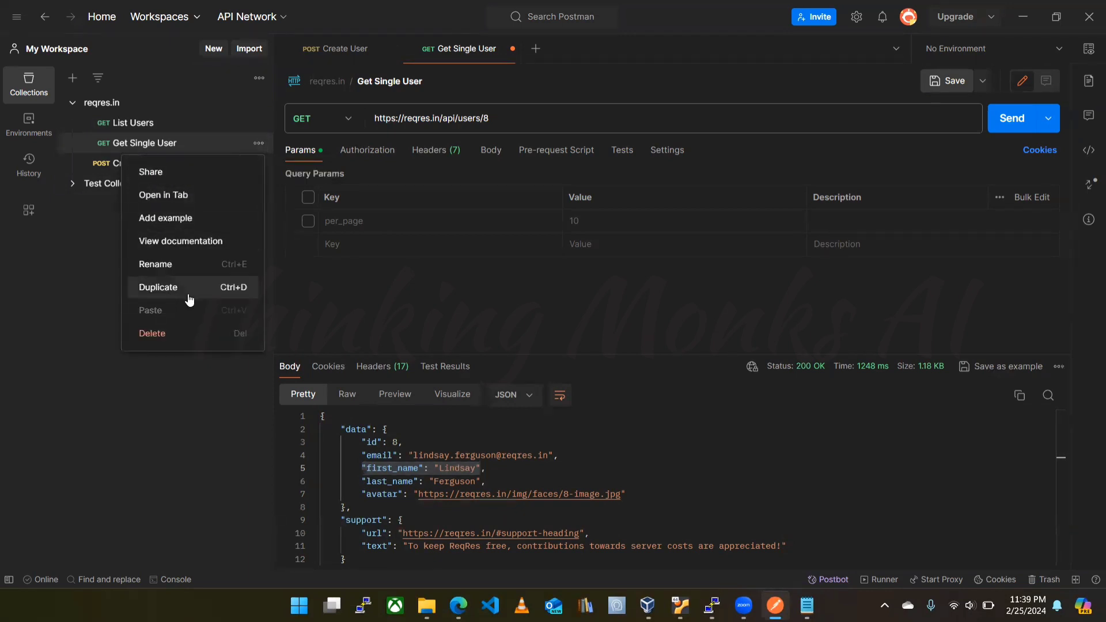
click(189, 296)
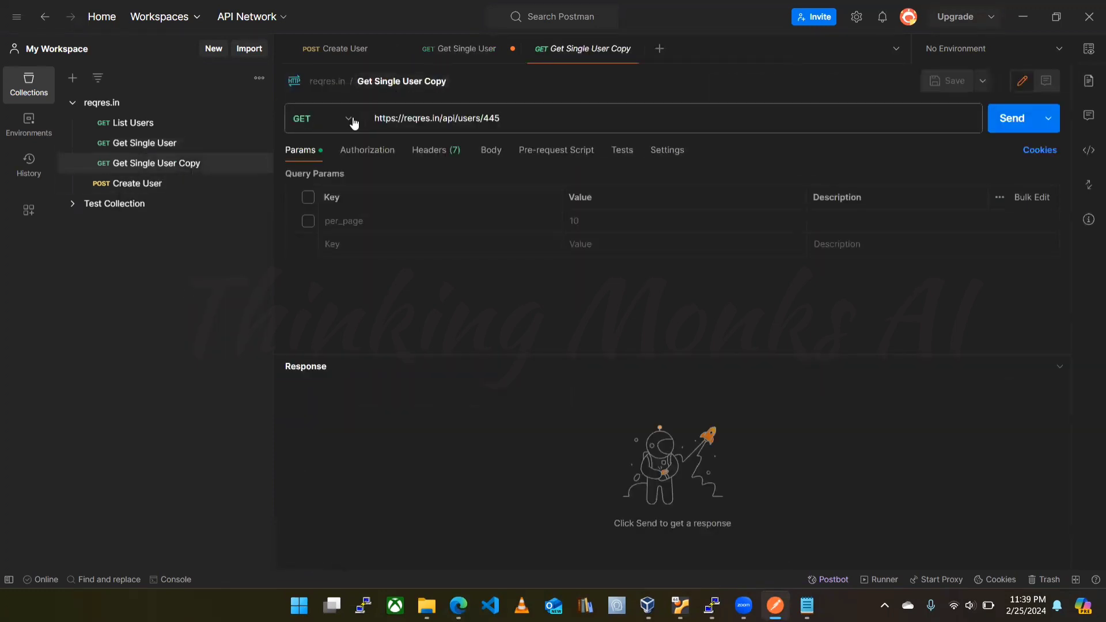
click(346, 121)
click(321, 199)
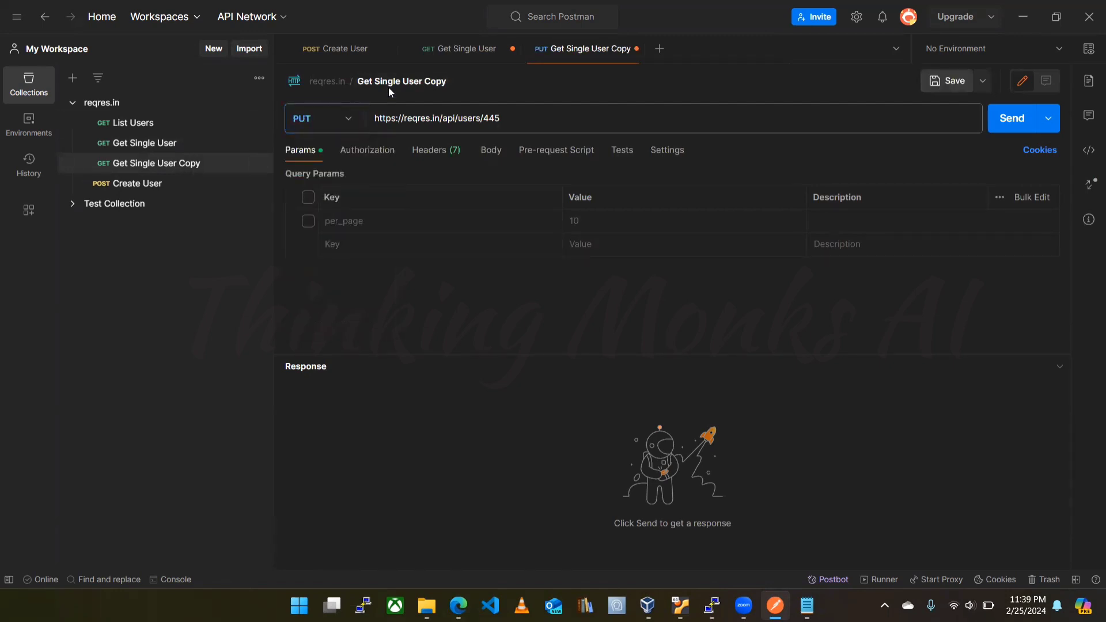
- Rename the duplicated request as Update User
click(432, 81)
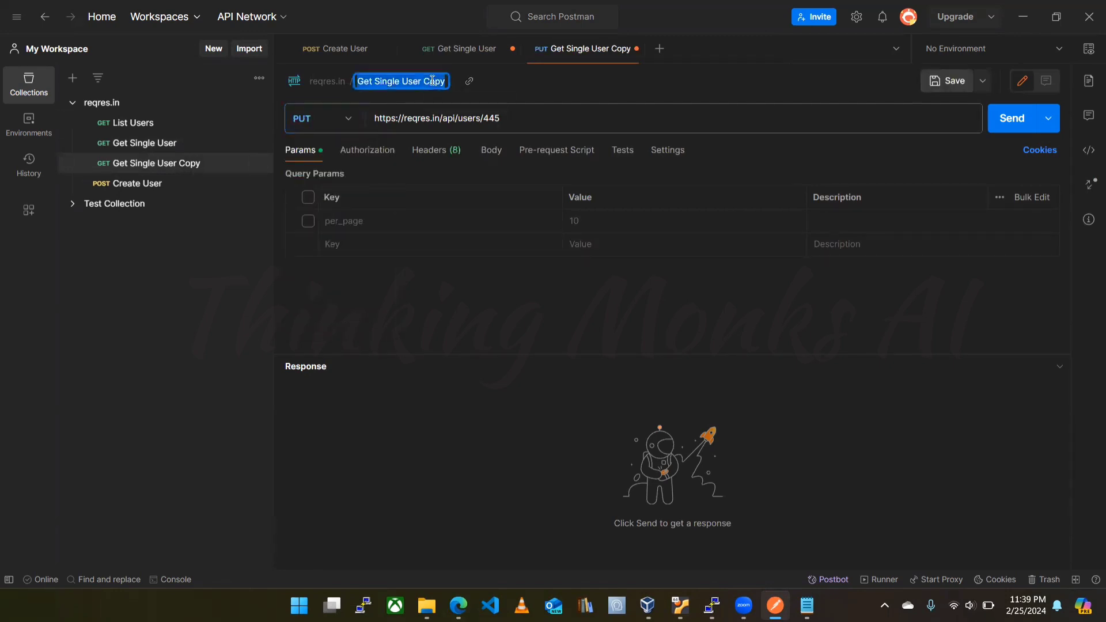
text(Update User)
key(Return)
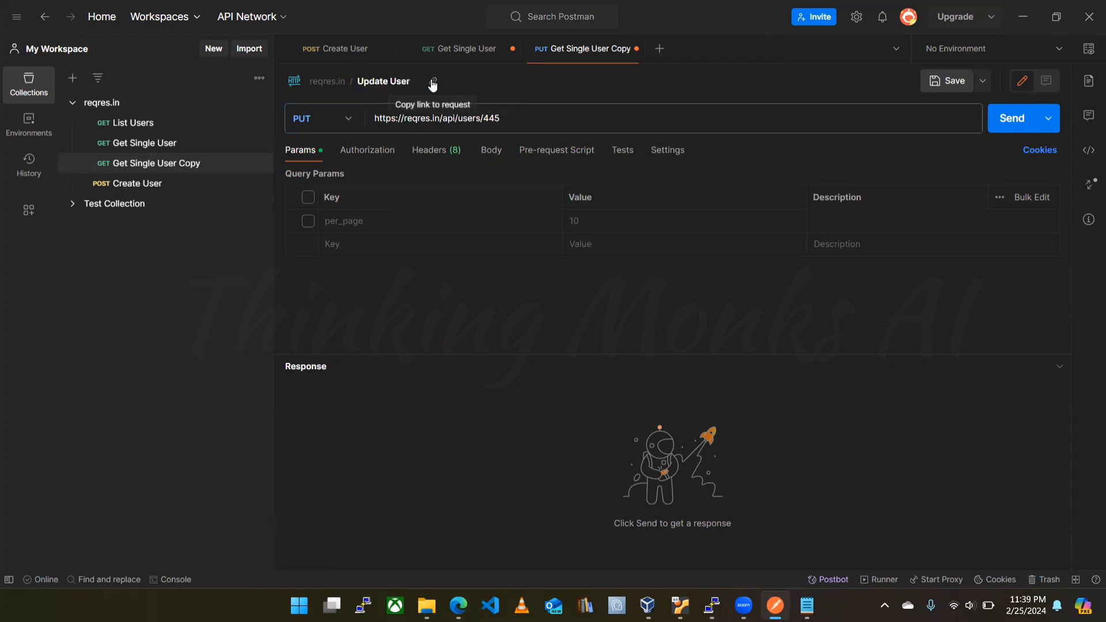
- Switch to the reqres.in page and examine the PUT UPDATE sample's name and job fields and the user id in its request path
key(alt+Tab)
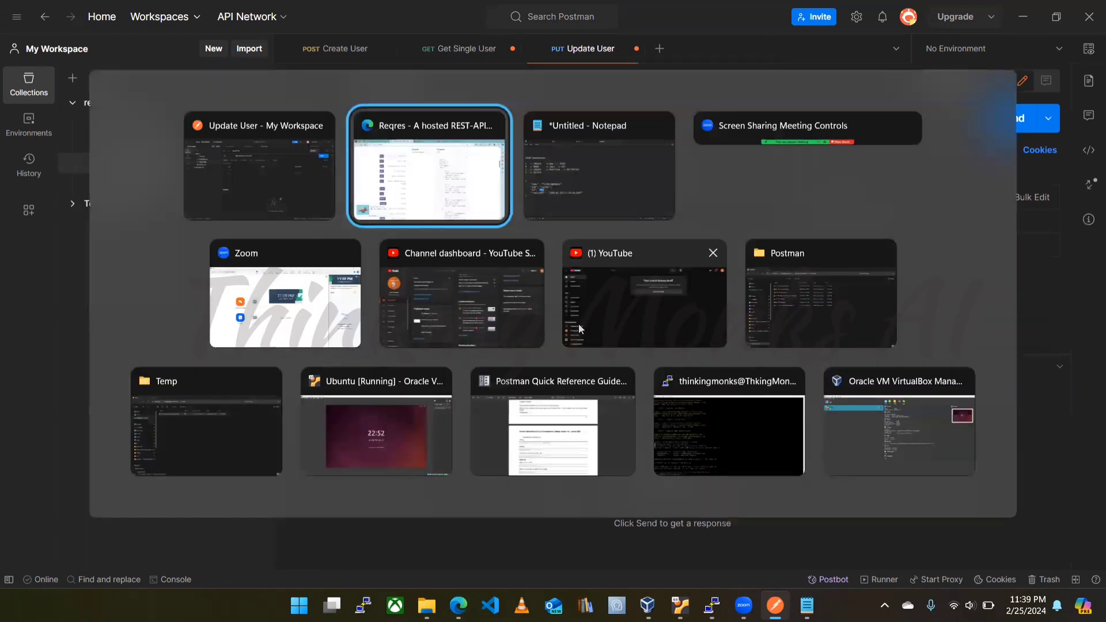
scroll(199, 366, down, 4)
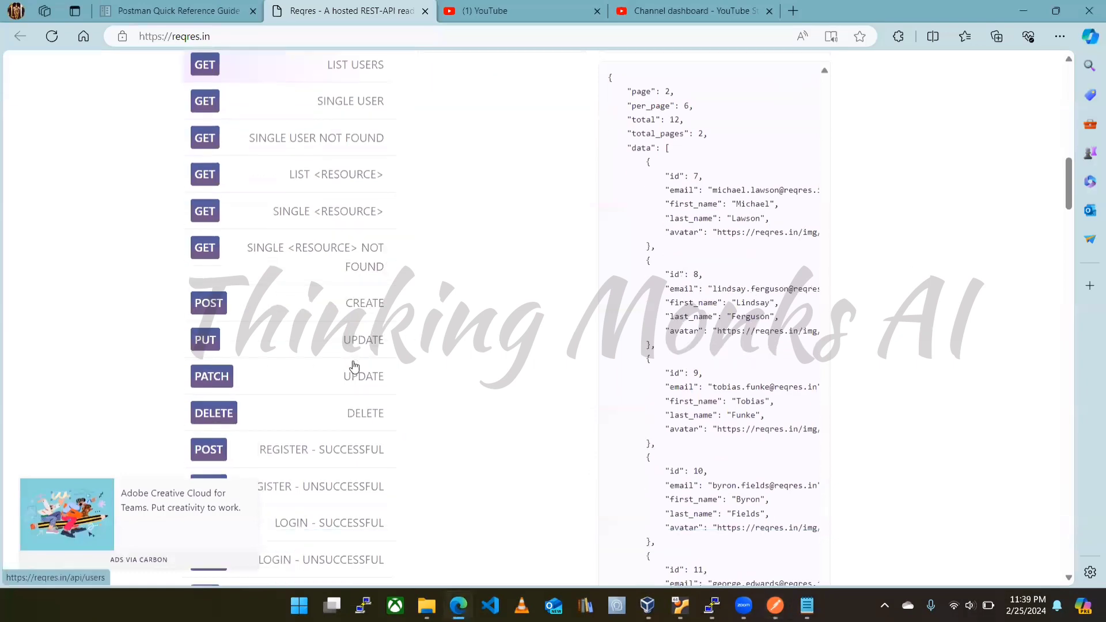
scroll(294, 274, up, 3)
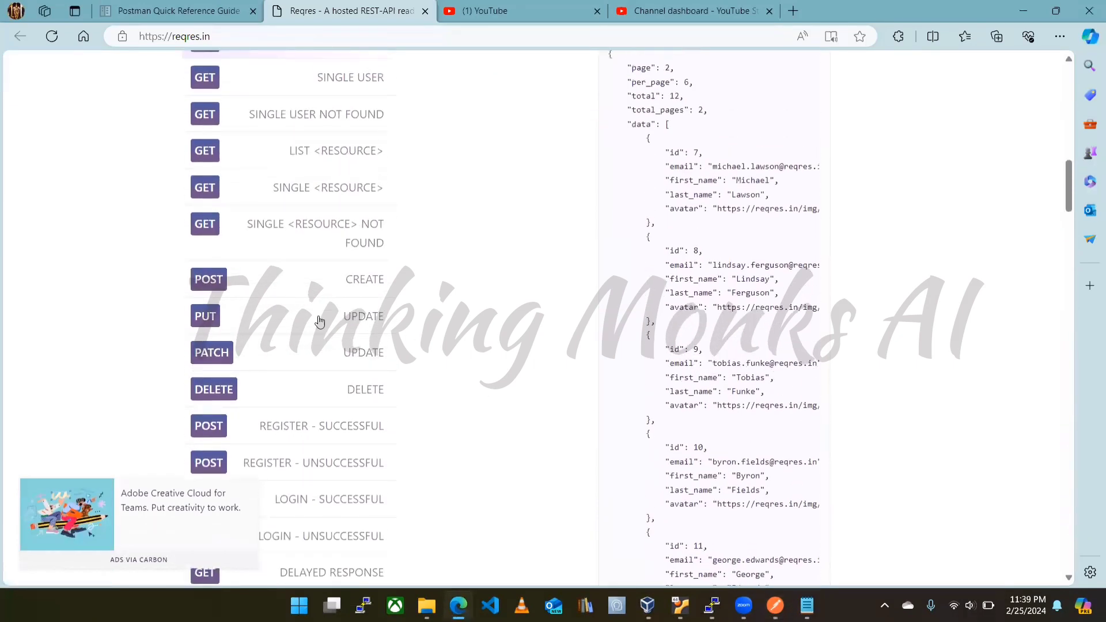
click(374, 318)
scroll(564, 317, up, 2)
scroll(564, 317, up, 1)
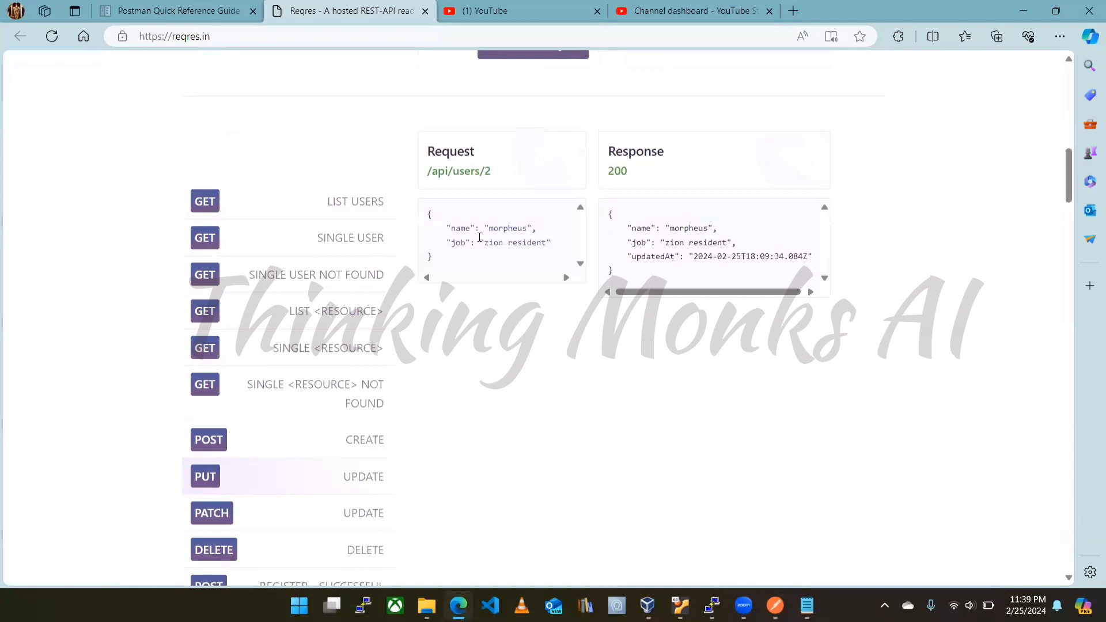
drag(445, 228, 545, 229)
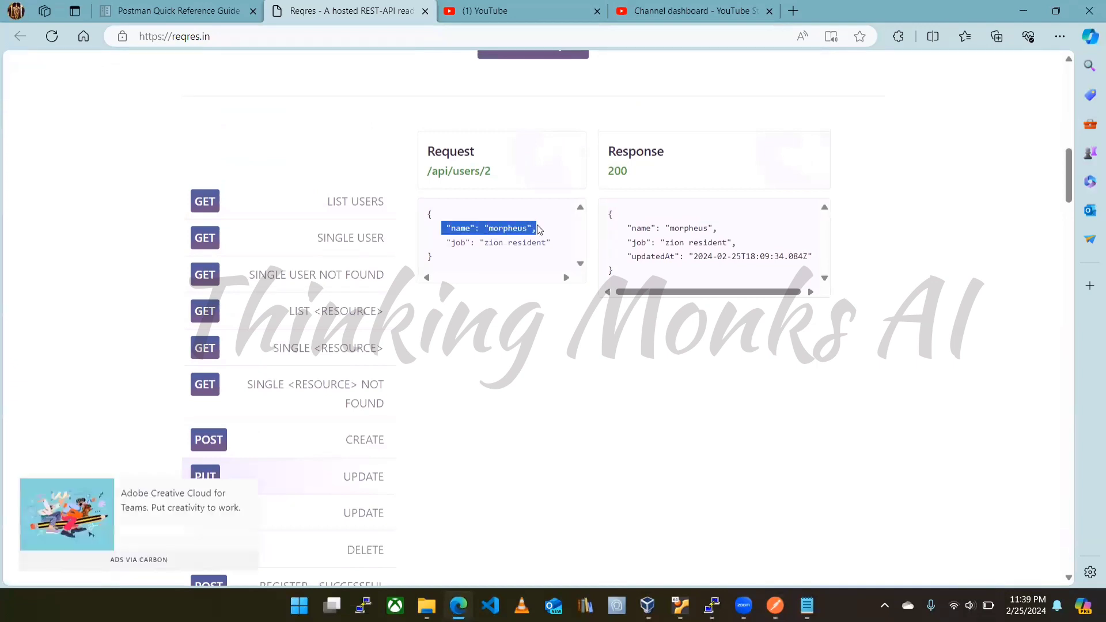
click(464, 242)
drag(447, 243, 565, 244)
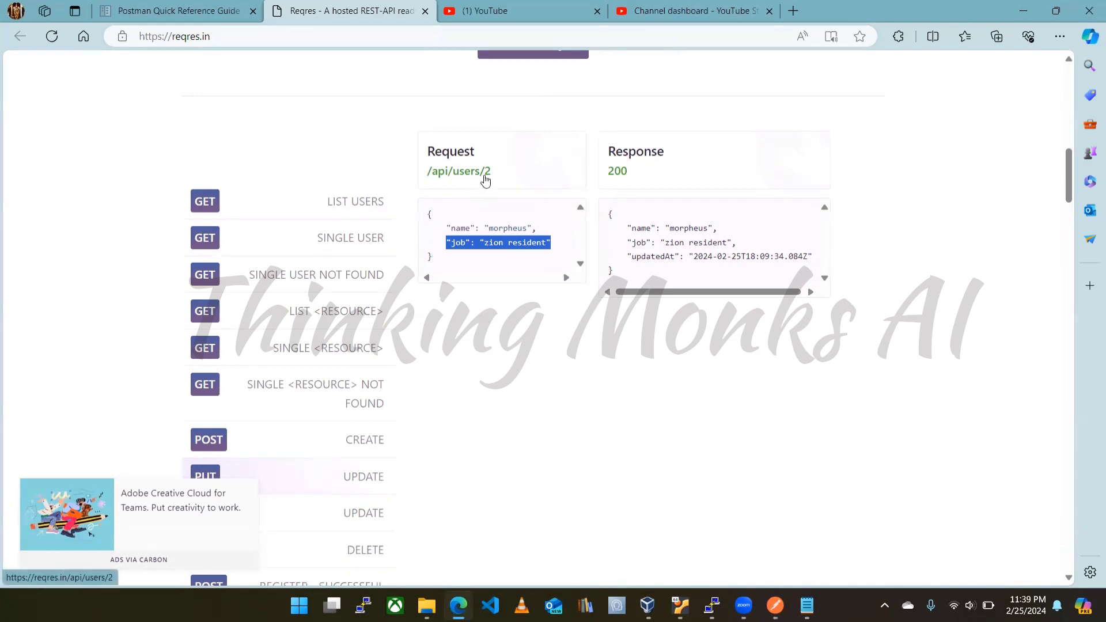
drag(495, 173, 486, 171)
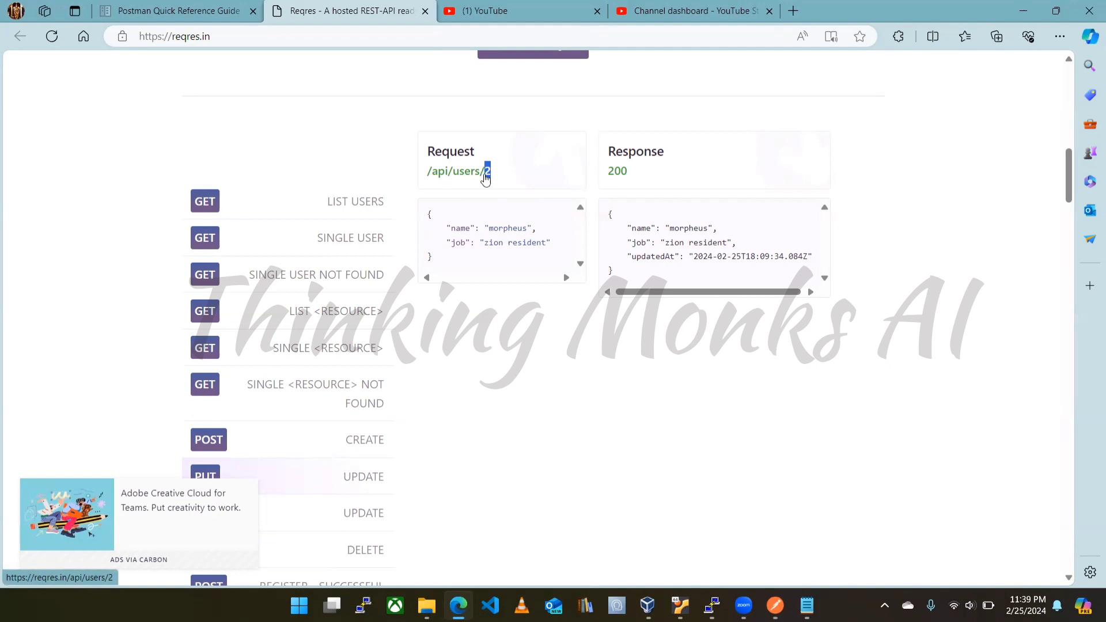
- Back in Postman, set the user id in the Update User request URL to 8
key(alt+Tab)
click(517, 115)
key(BackSpace)
key(BackSpace)
key(BackSpace)
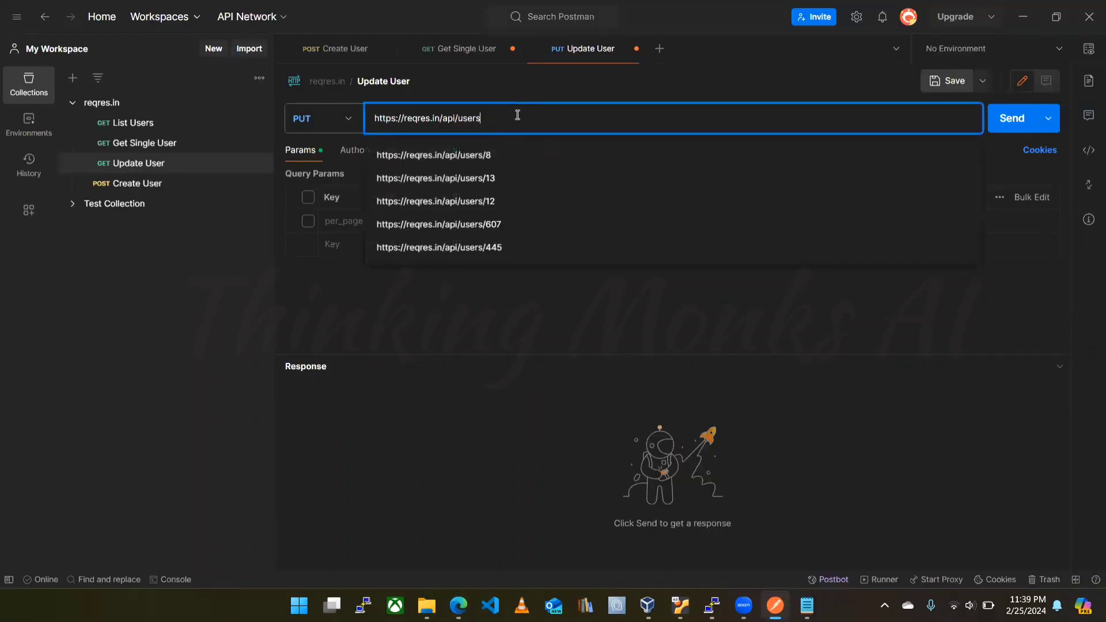
text(8)
click(374, 290)
- Copy the sample PUT request body from the reqres.in page and return to Postman
key(alt+Tab)
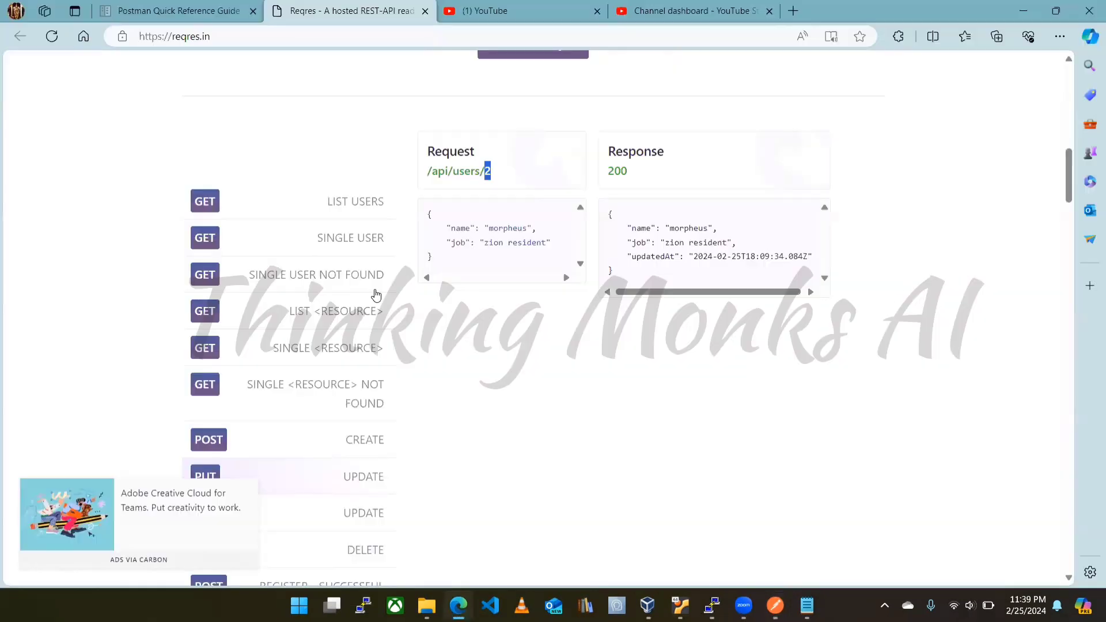
drag(431, 215, 452, 272)
key(ctrl+c)
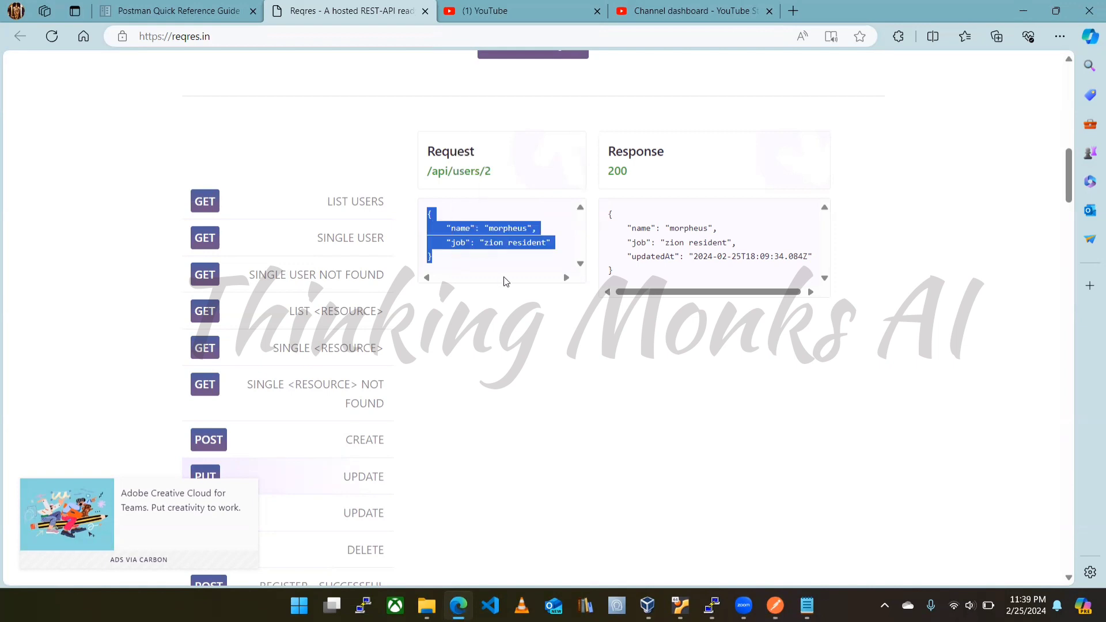
key(alt+Tab)
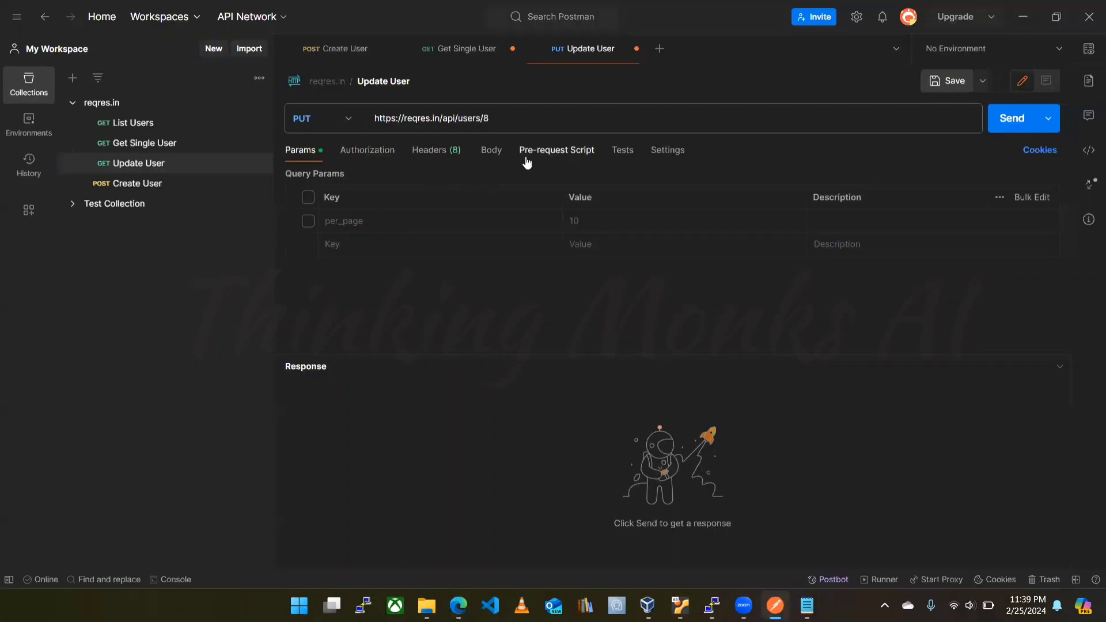
- Copy the last_name line from the Get Single User response and return to the body of the Update User request
click(491, 151)
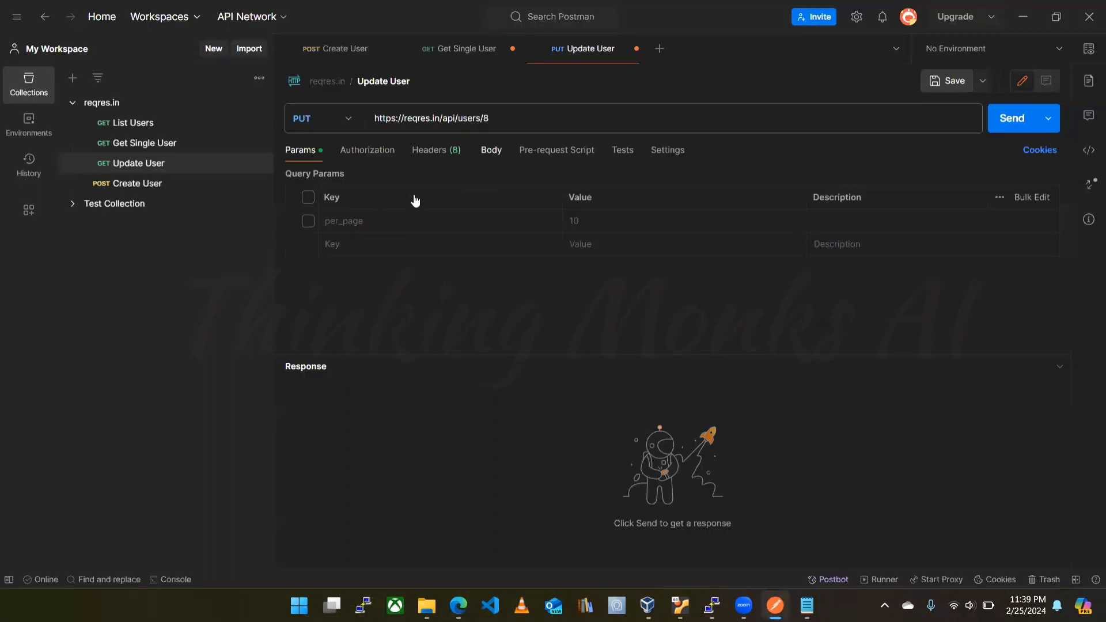
click(157, 151)
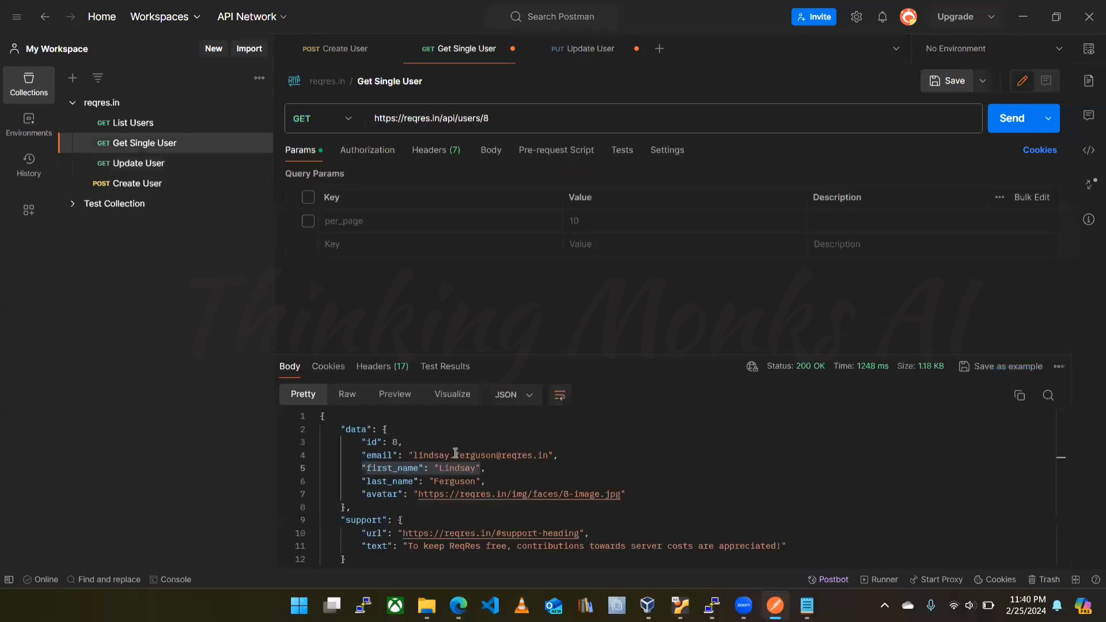
drag(405, 474, 495, 482)
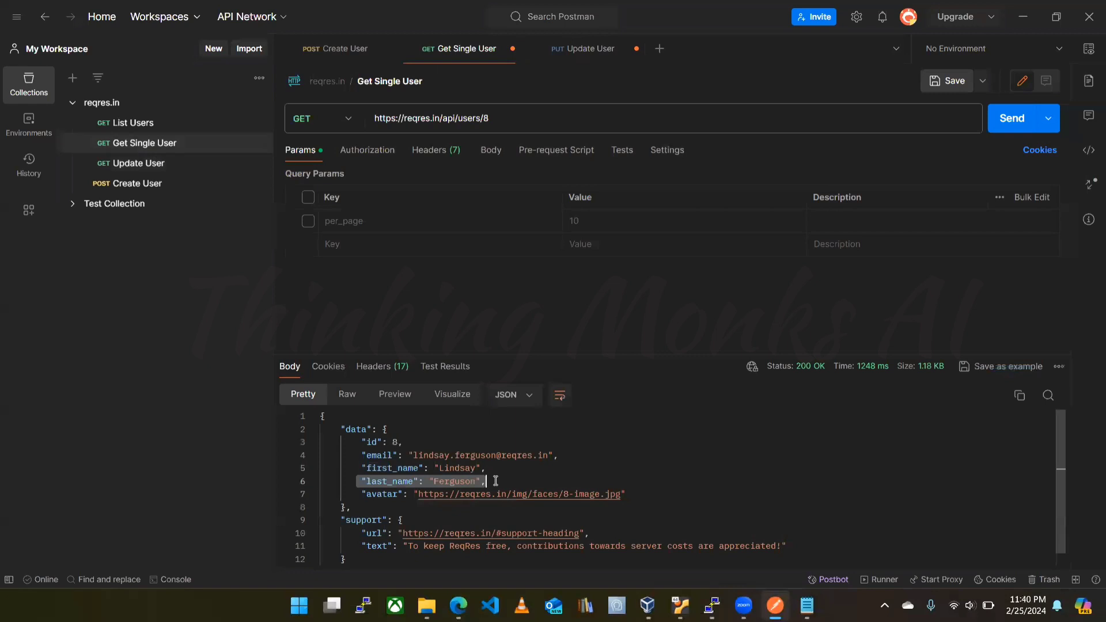
click(143, 165)
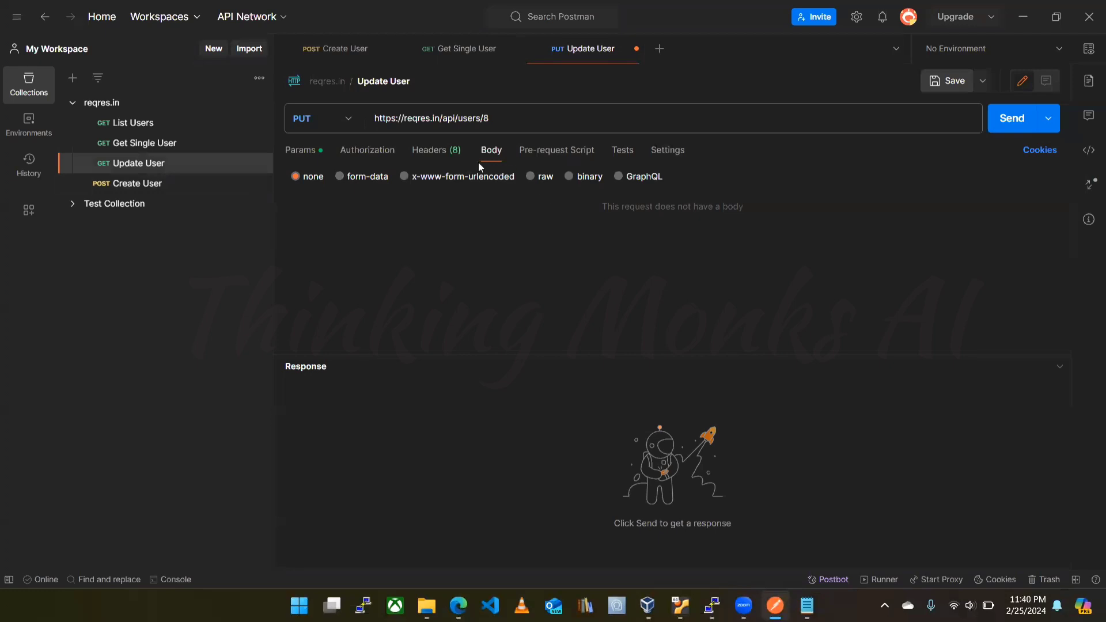
- Set the Update User body to raw JSON and paste the copied last_name line into it
click(541, 179)
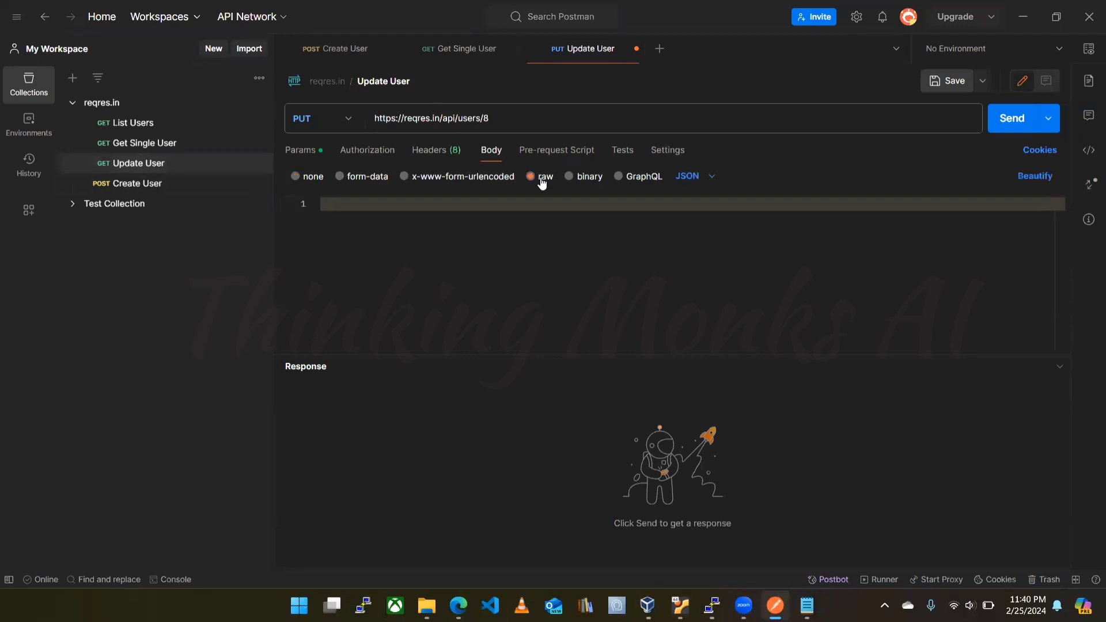
click(696, 176)
click(354, 213)
key(ctrl+v)
- Enclose the last_name line in curly braces and remove its trailing comma
key(Home)
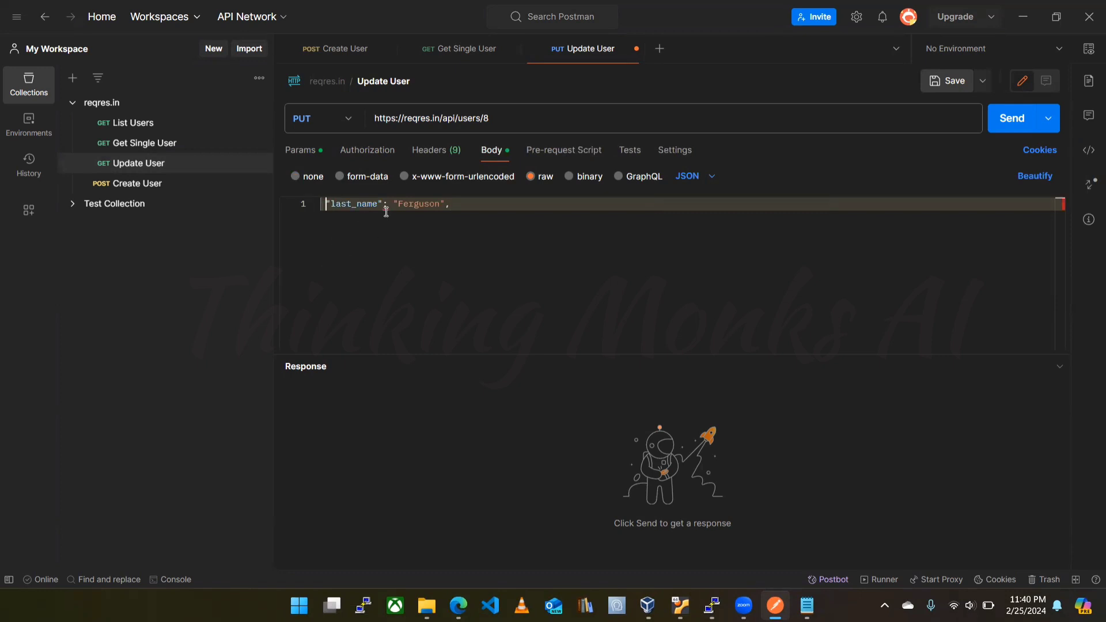
text({)
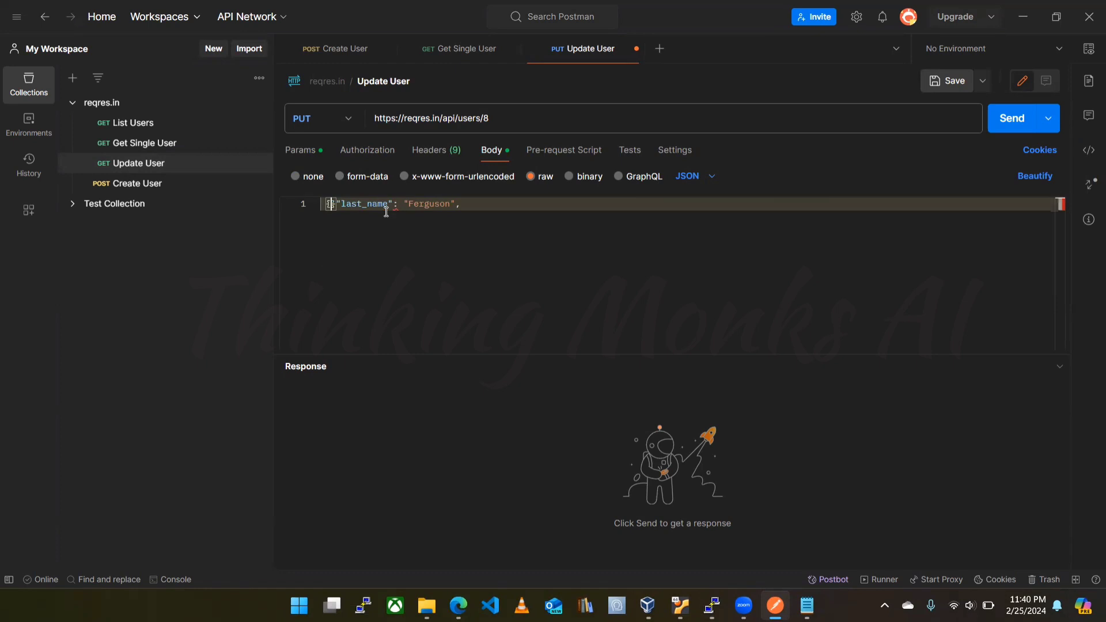
key(Delete)
click(464, 204)
text(})
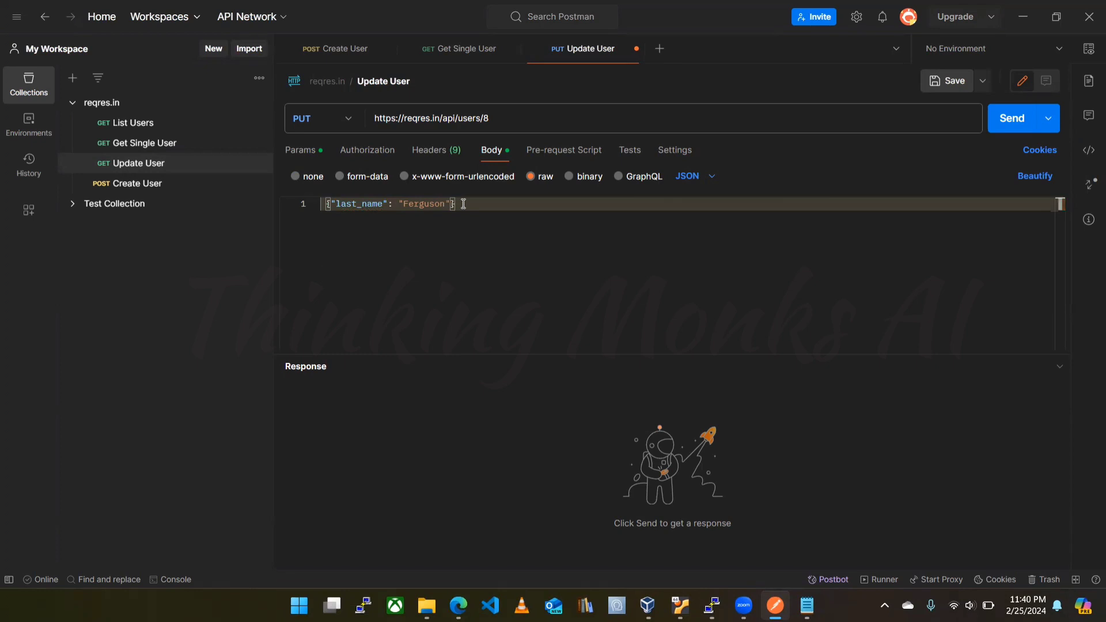
- Replace the last_name value in the request body with ThinkingMonks
double_click(421, 204)
text(Th)
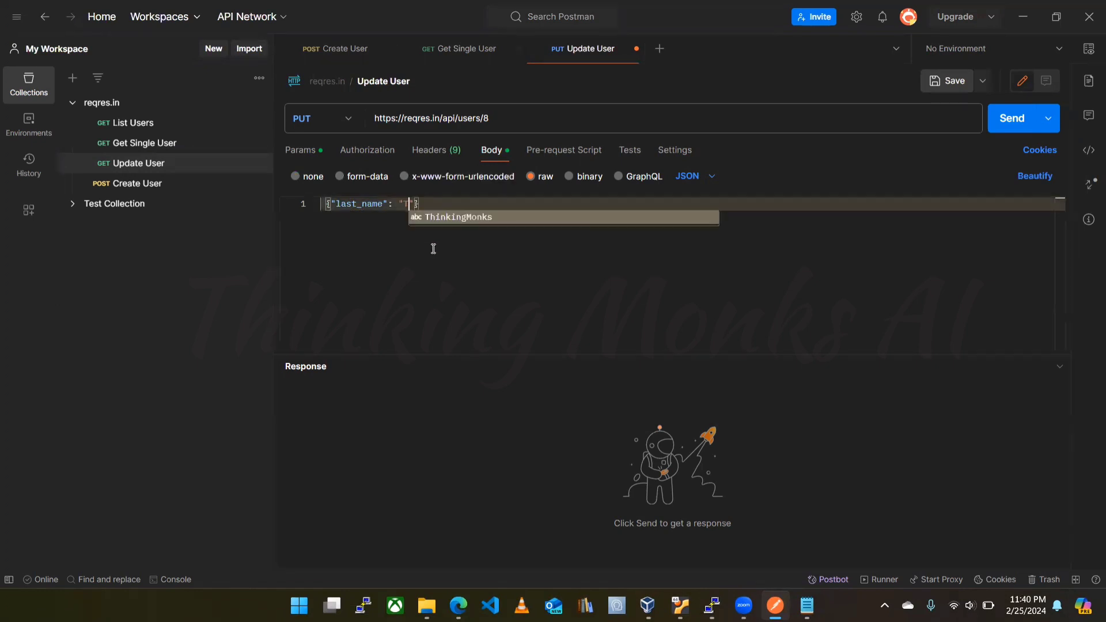
key(Return)
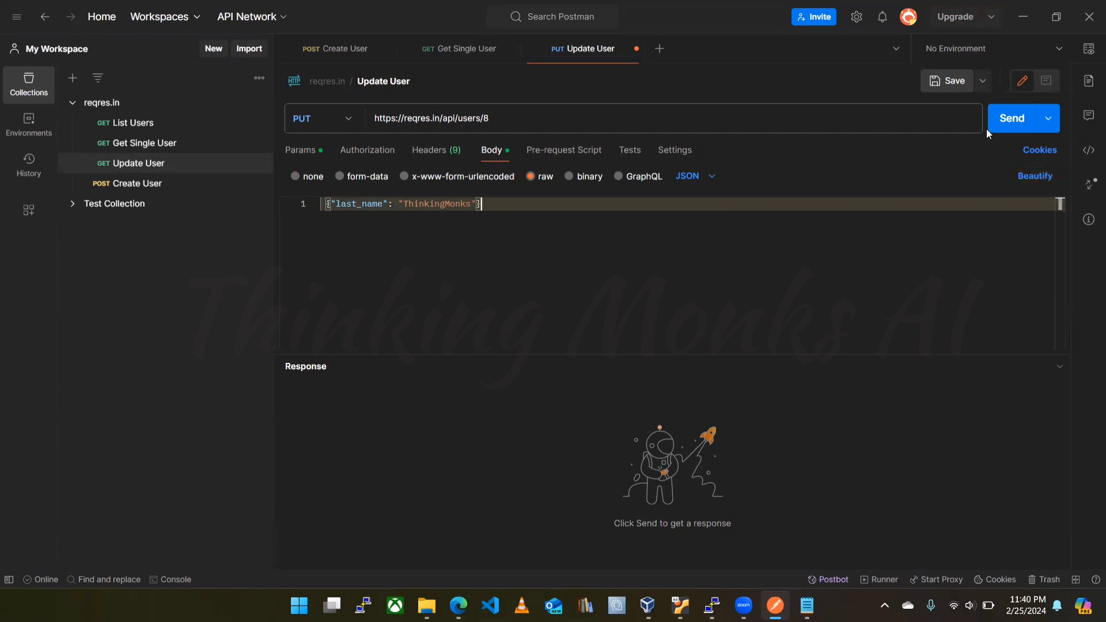
- Send the Update User request and check the updatedAt and last_name fields in the response
click(1013, 119)
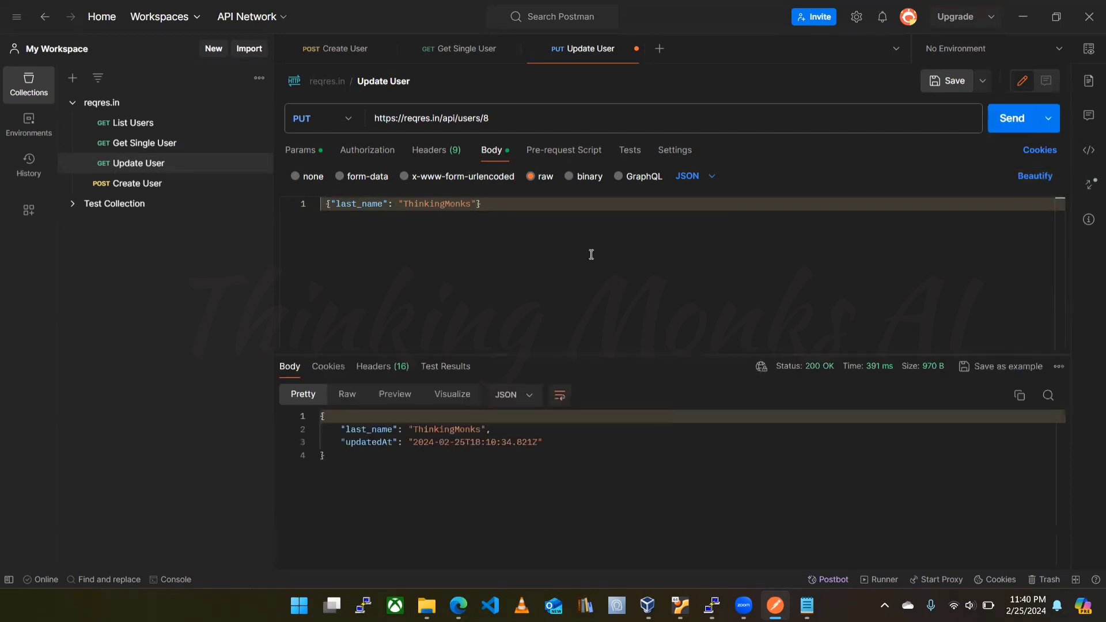
drag(358, 442, 541, 442)
drag(372, 429, 472, 430)
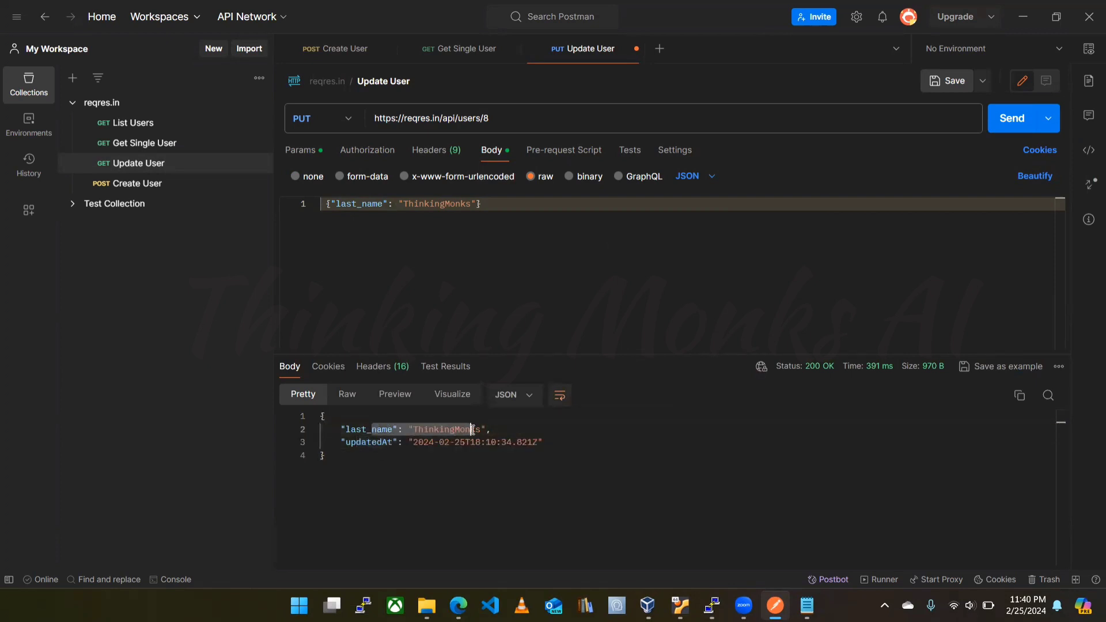
click(404, 454)
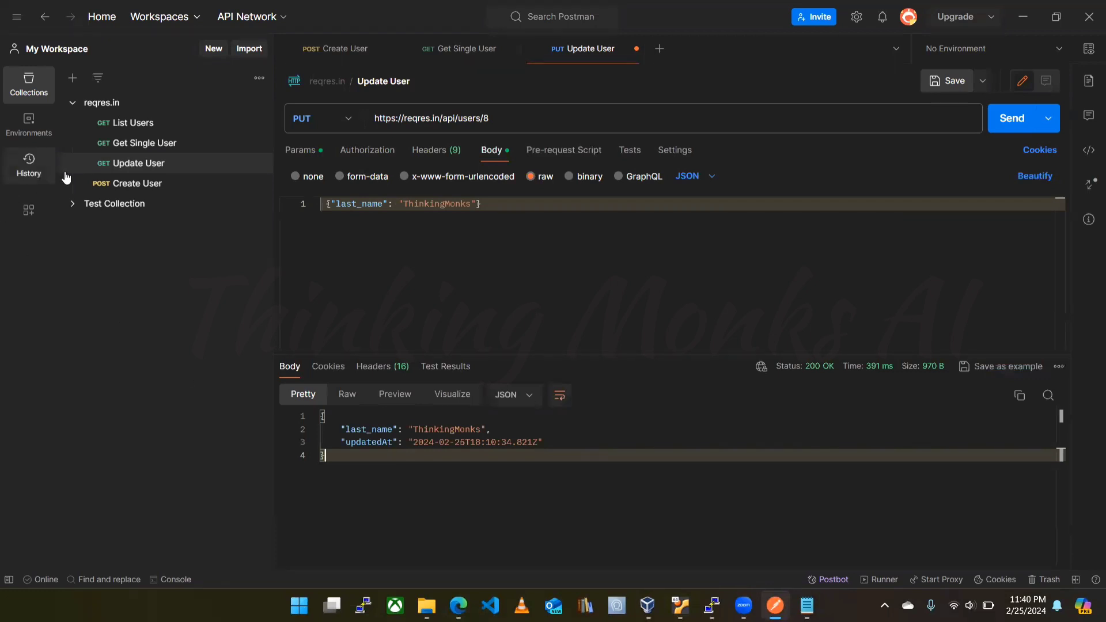
- Resend the Get Single User request for user 8 and check the returned last name
click(128, 149)
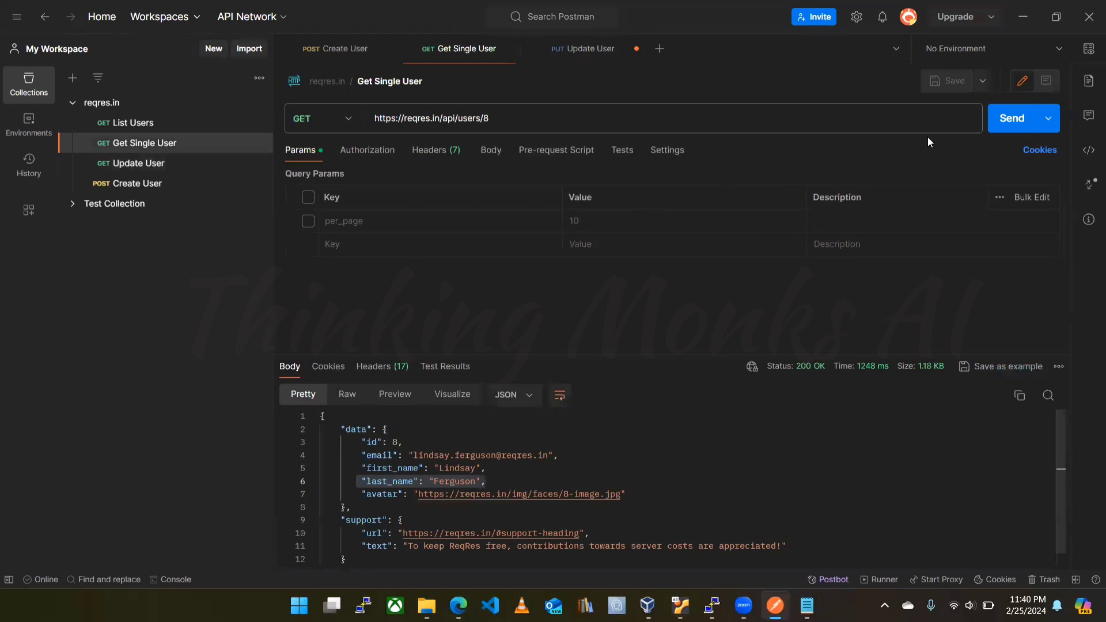
click(1006, 123)
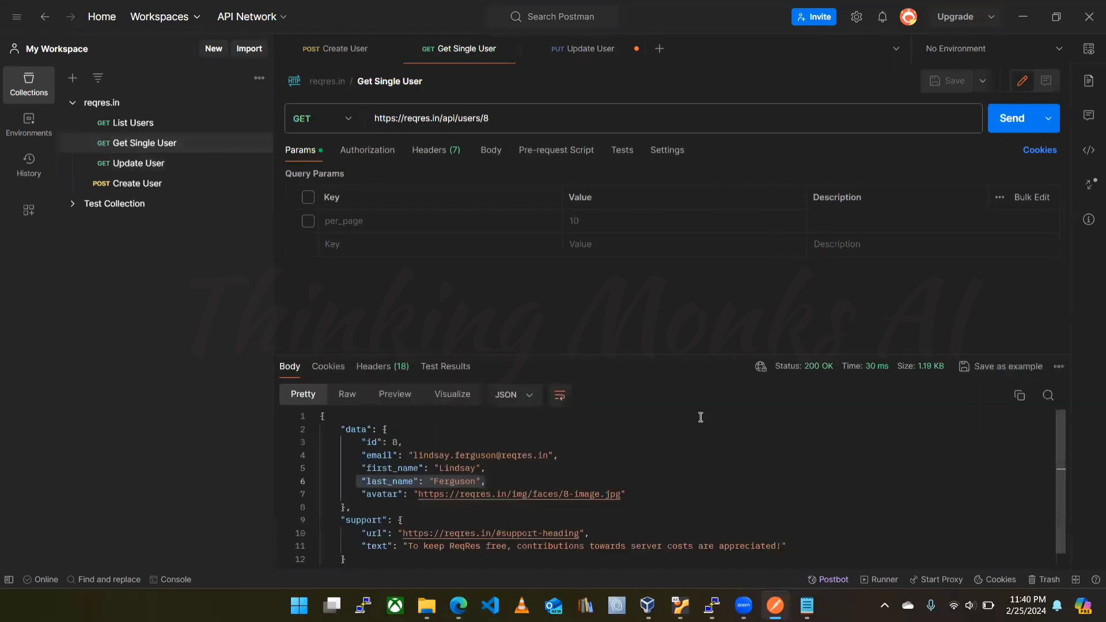
double_click(471, 482)
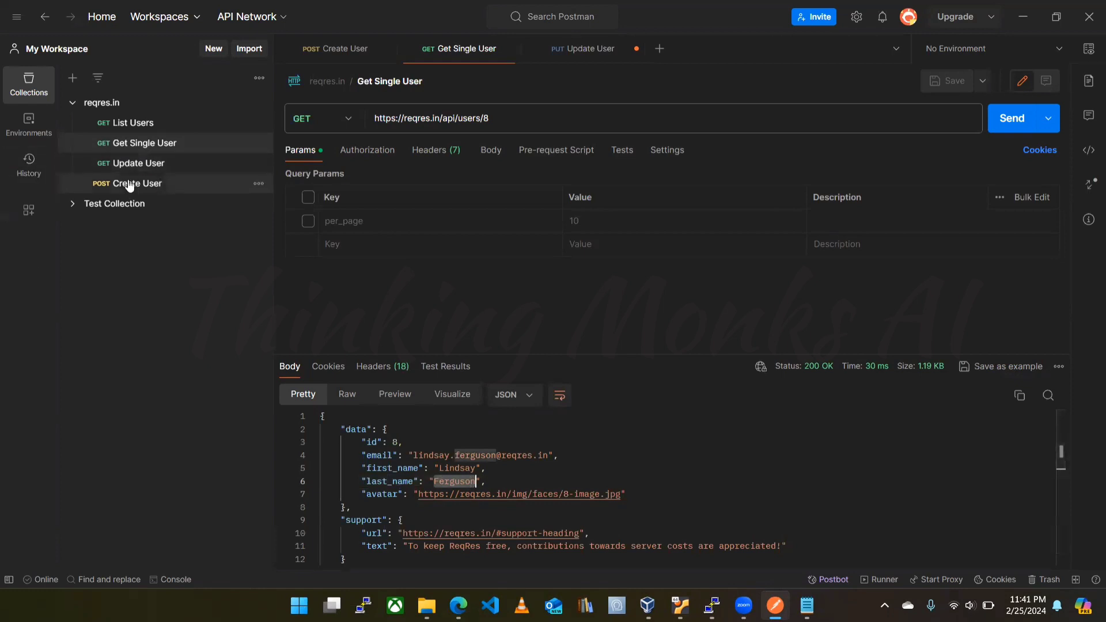
- Save the Update User request and check the status of its response
click(140, 167)
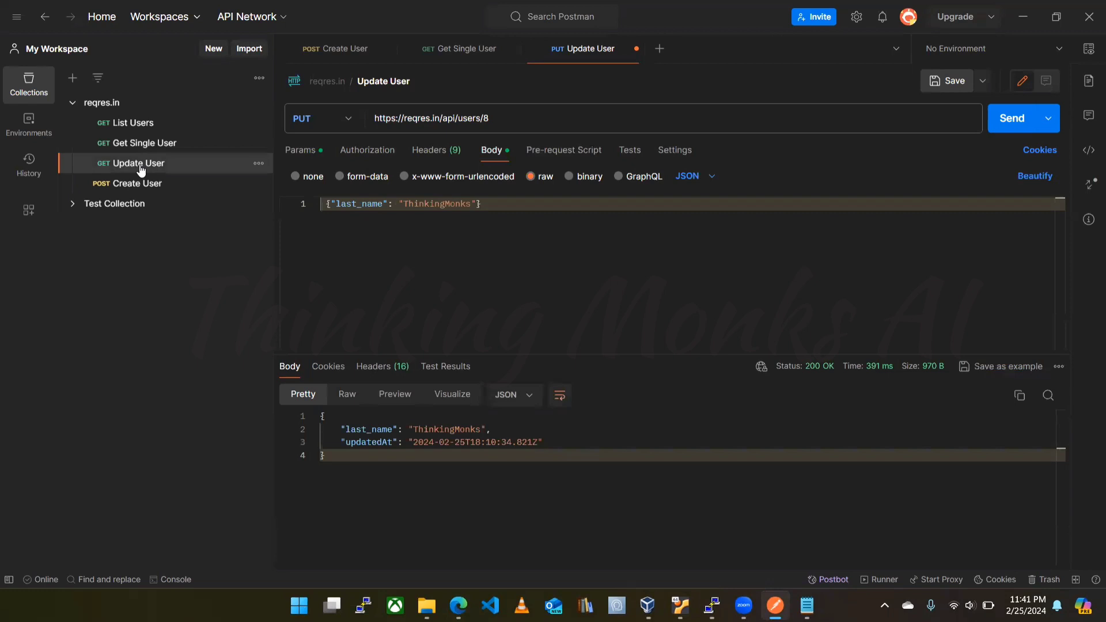
key(ctrl+s)
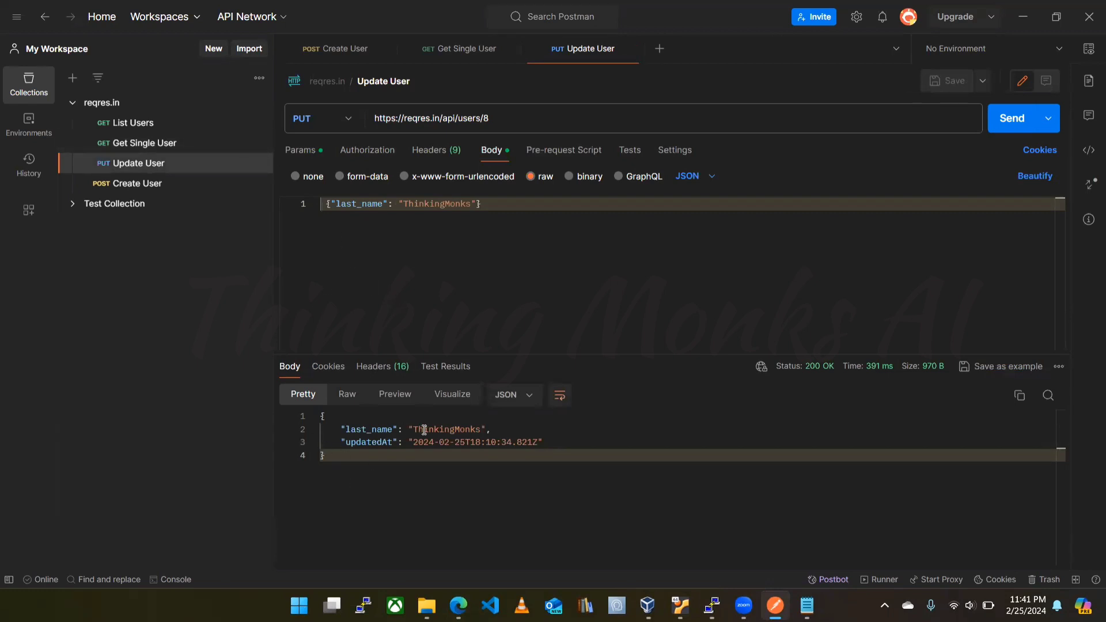
mouse_move(812, 371)
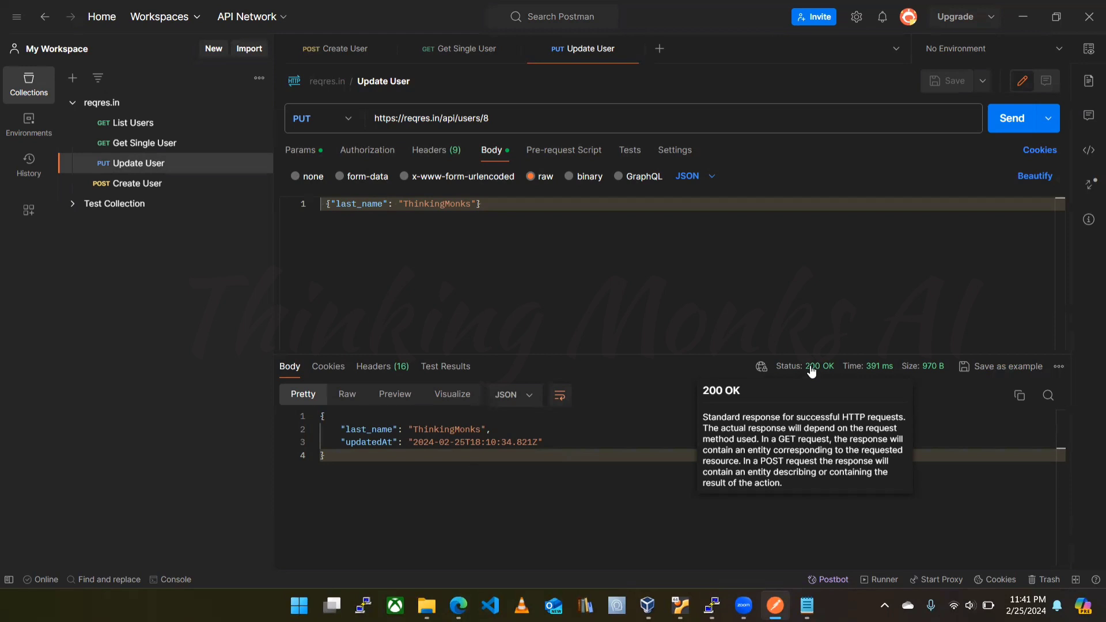
- Send the Get Single User request once more to recheck user 8, and return to the Update User request
click(144, 145)
click(1010, 118)
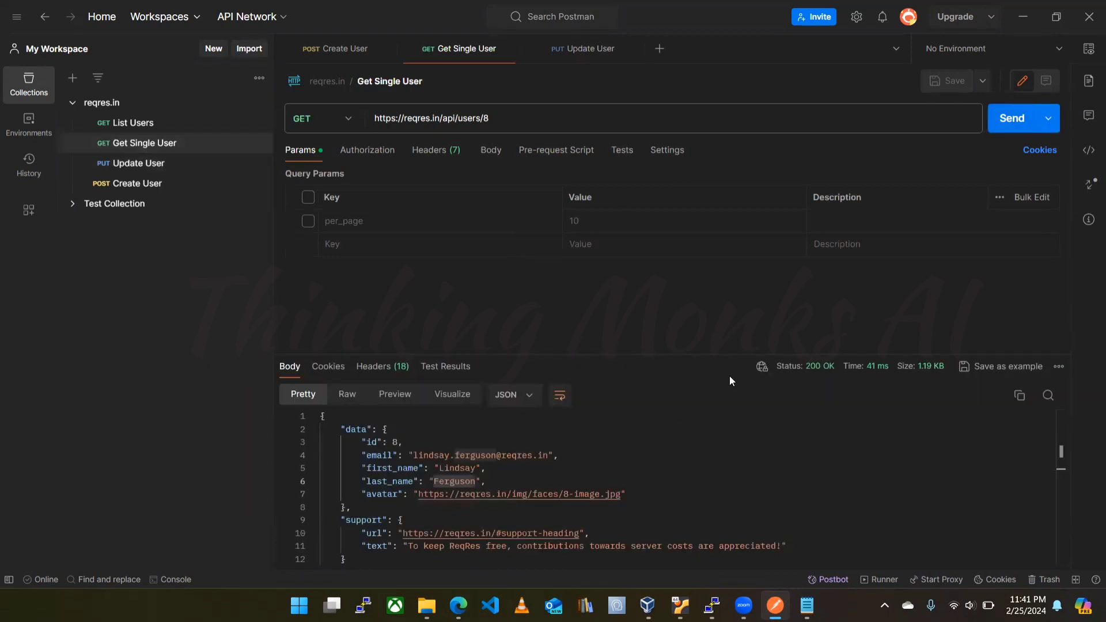
click(130, 163)
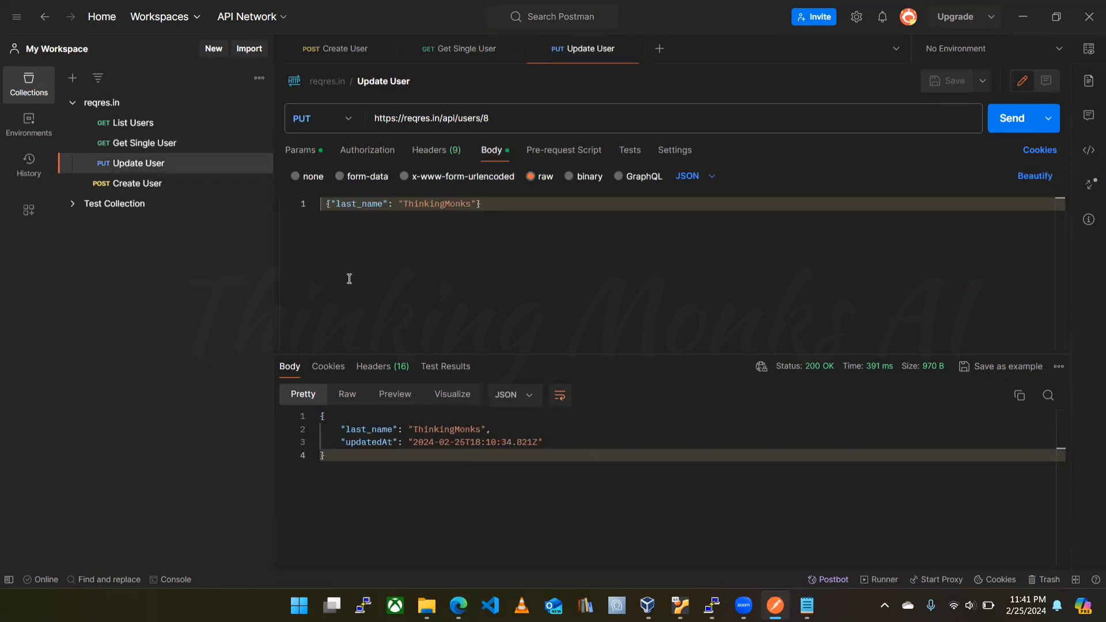